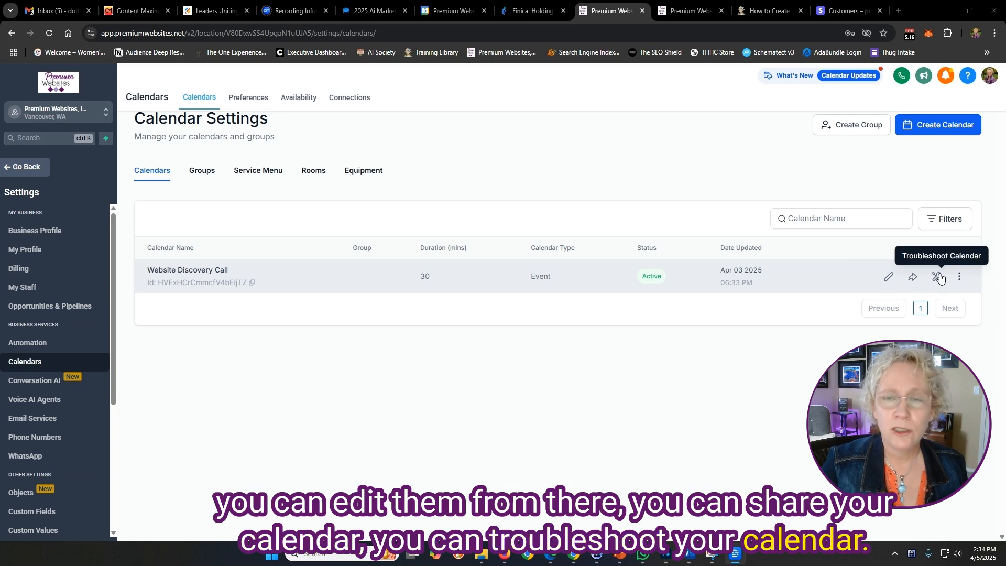
pyautogui.click(959, 277)
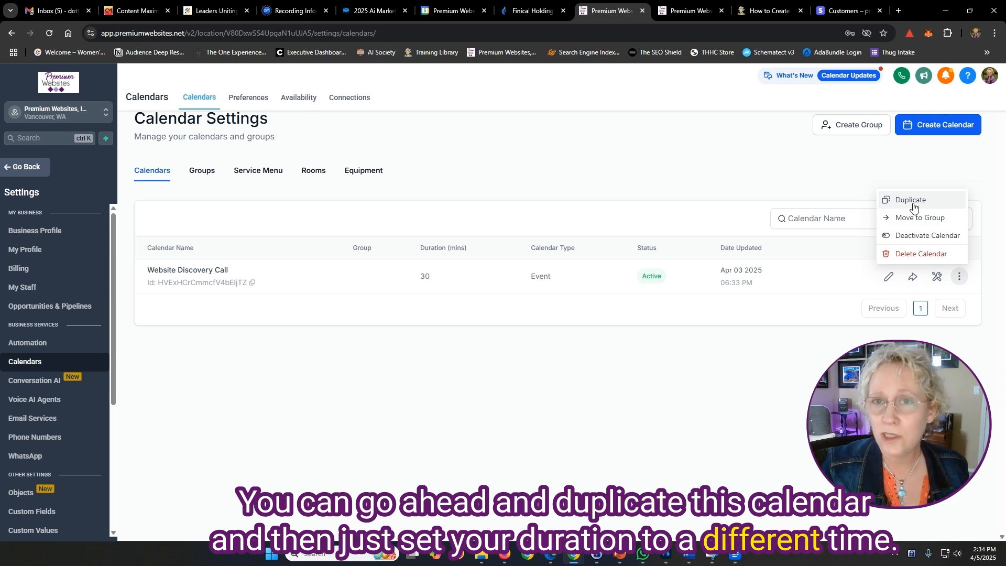
pyautogui.click(832, 270)
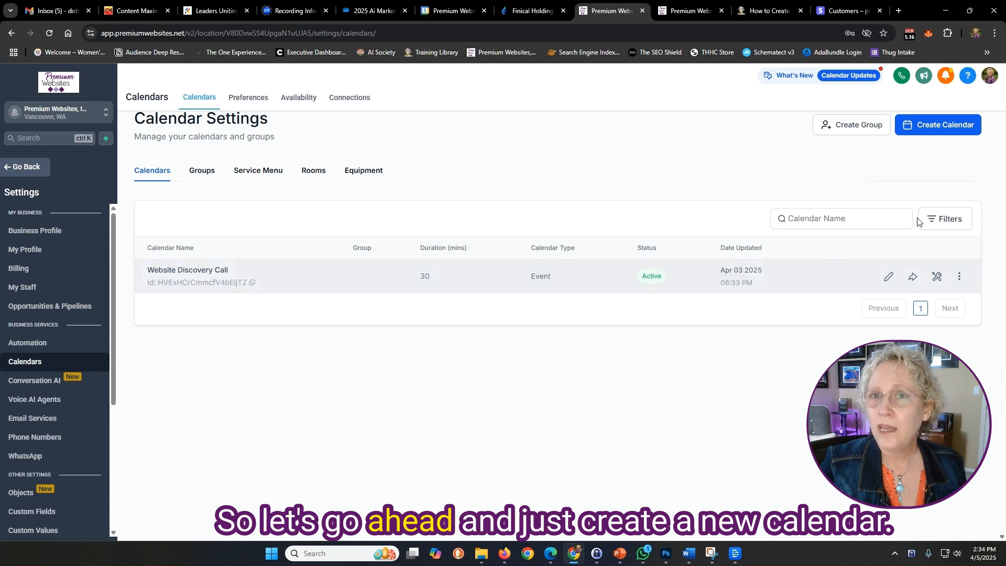
# Create a new calendar of the Service Booking type from the additional calendar types.
pyautogui.click(942, 124)
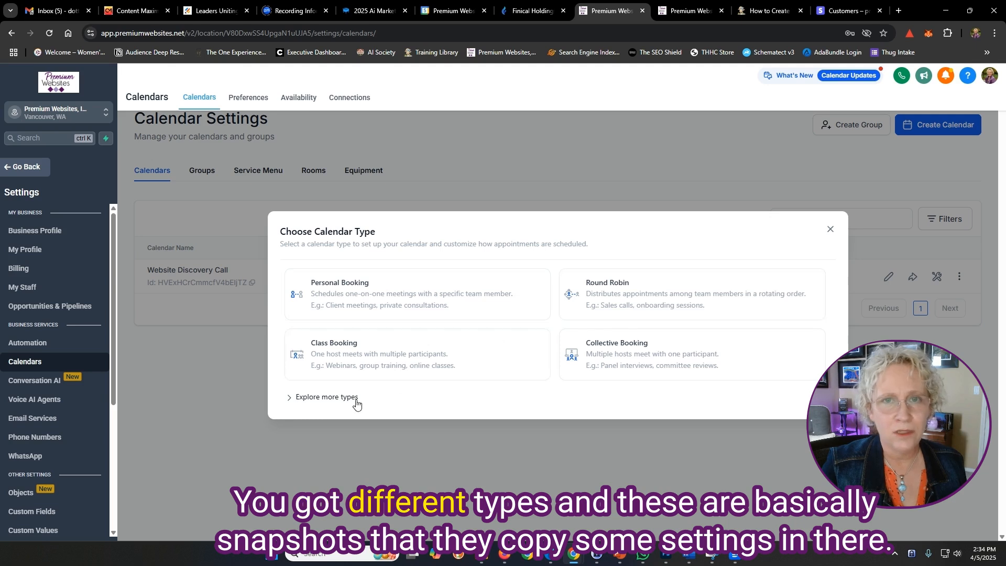
pyautogui.click(308, 402)
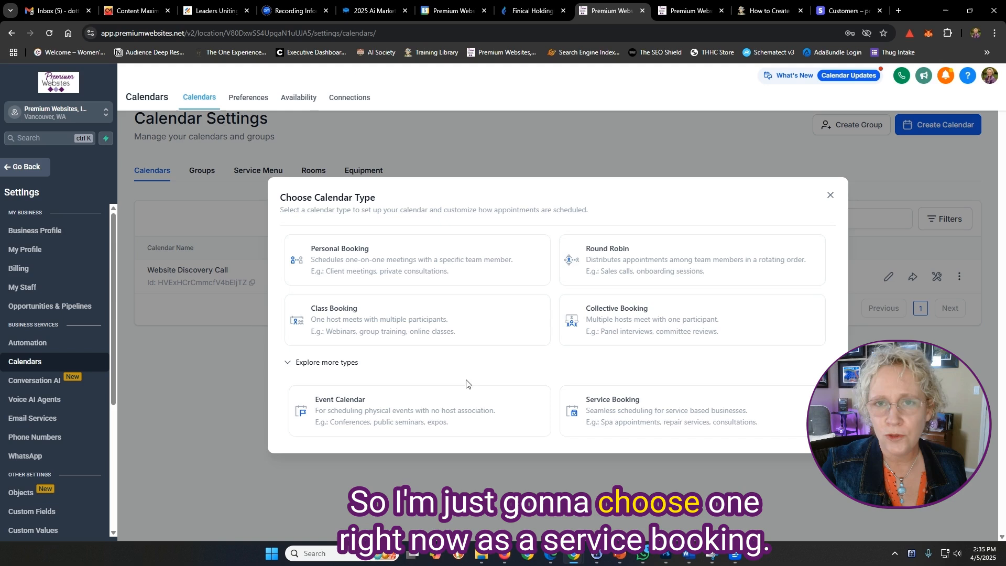
pyautogui.click(603, 413)
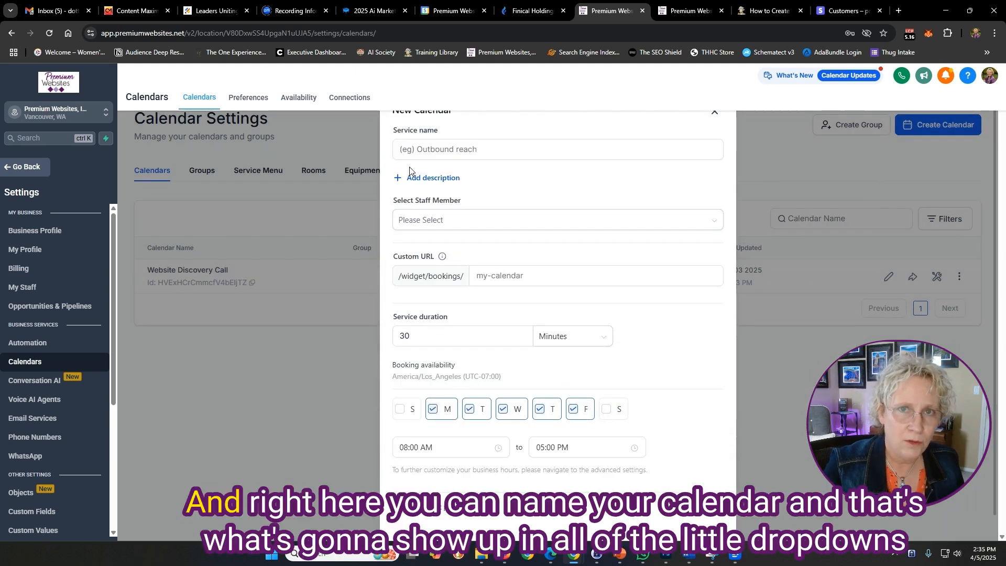
# Name the service Networking and assign the business owner as its staff member.
pyautogui.click(426, 149)
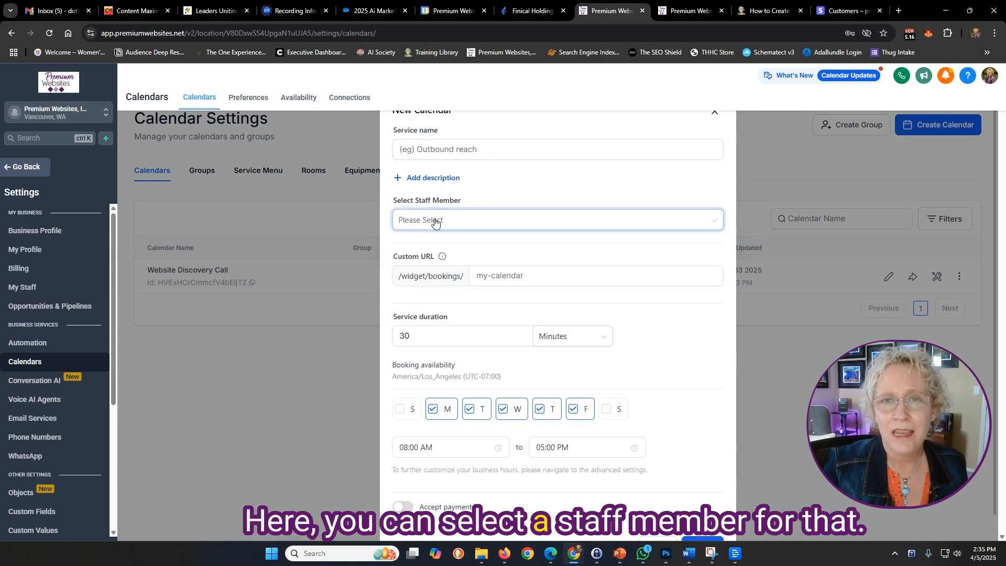
pyautogui.click(437, 152)
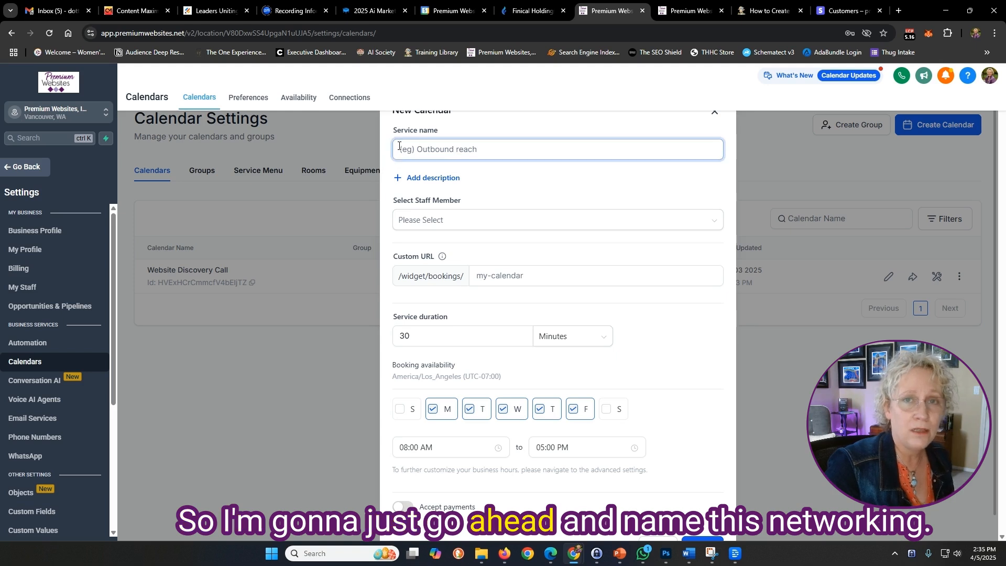
pyautogui.write('Networking')
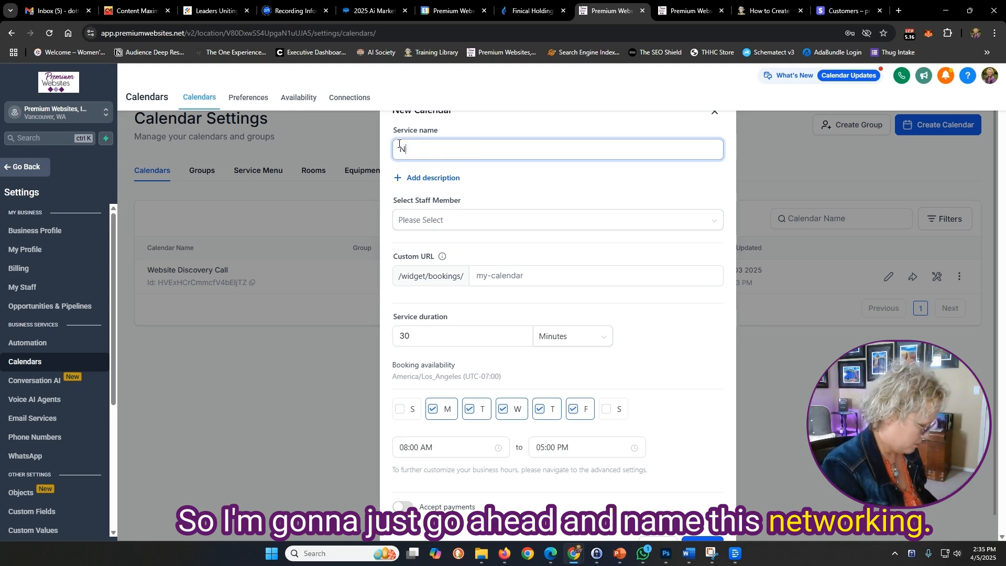
pyautogui.click(431, 219)
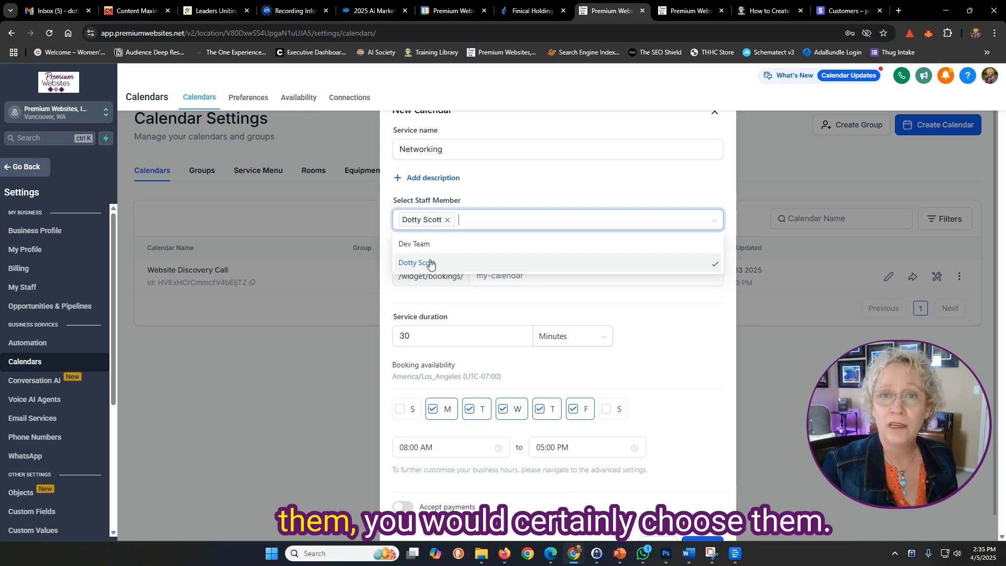
pyautogui.click(500, 189)
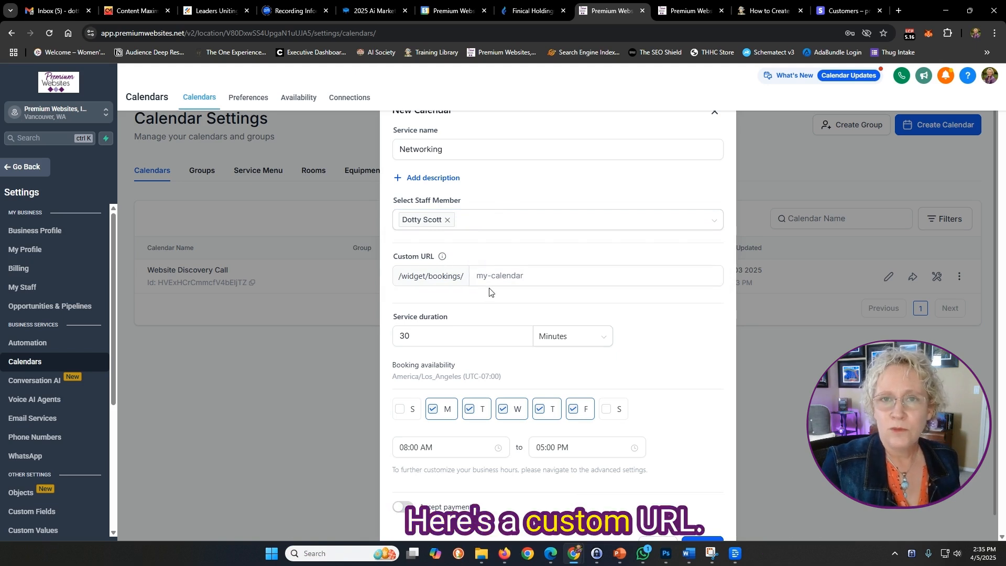
# Set the service duration to 15 minutes.
pyautogui.scroll(-1, 527, 312)
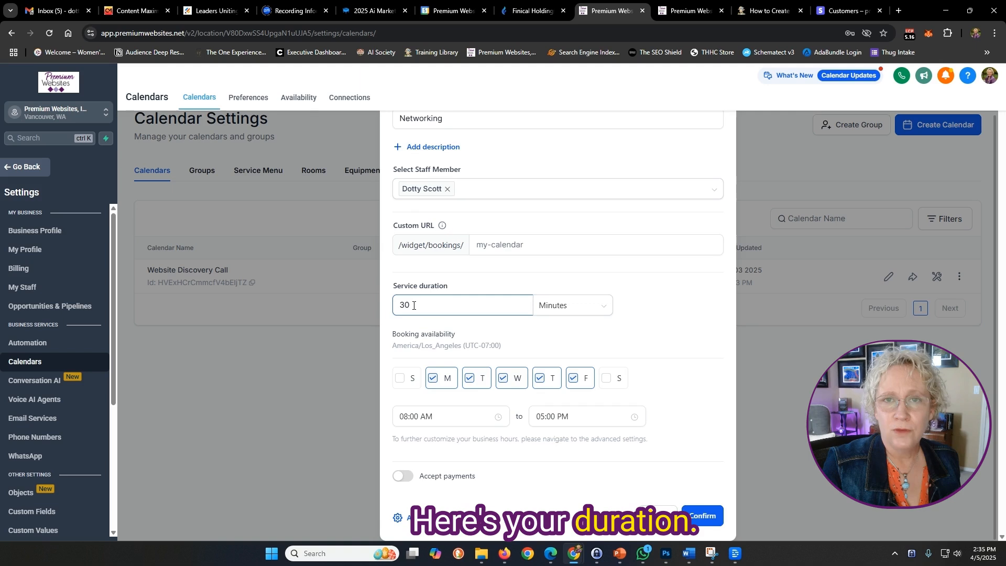
pyautogui.click(398, 305)
pyautogui.doubleClick(398, 305)
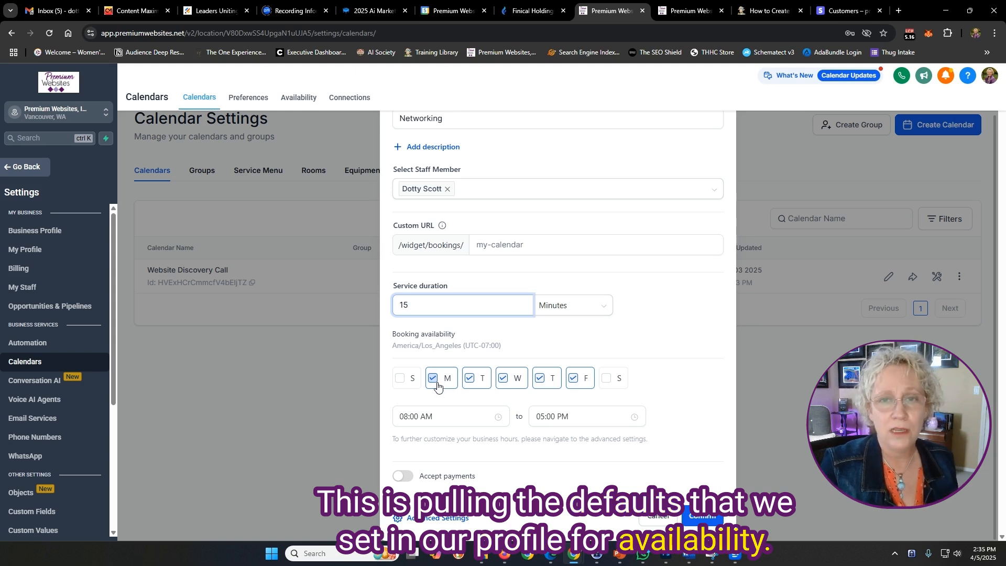
# Remove Friday from the booking availability and set the daily hours to 09:00 AM to 04:00 PM.
pyautogui.click(573, 378)
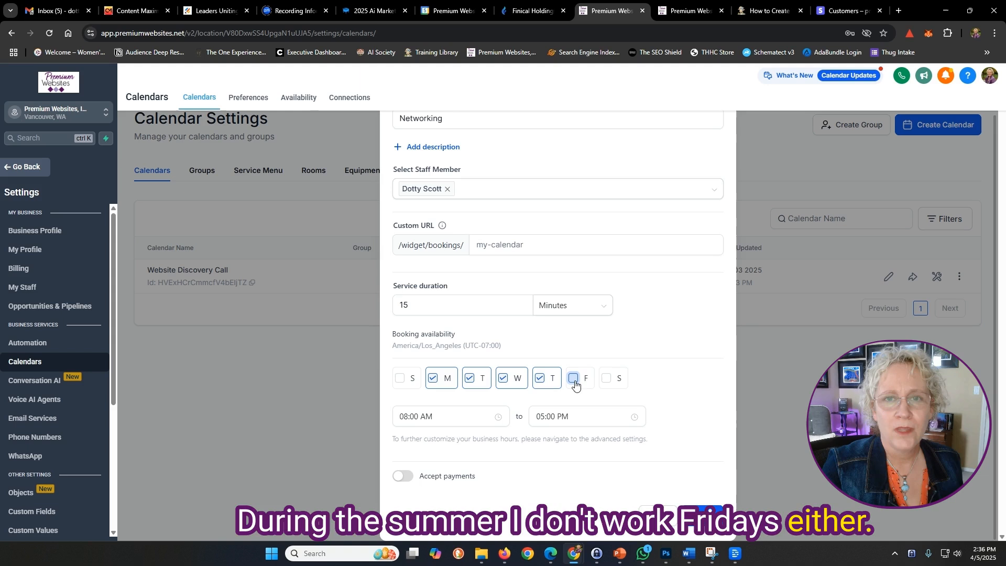
pyautogui.click(419, 417)
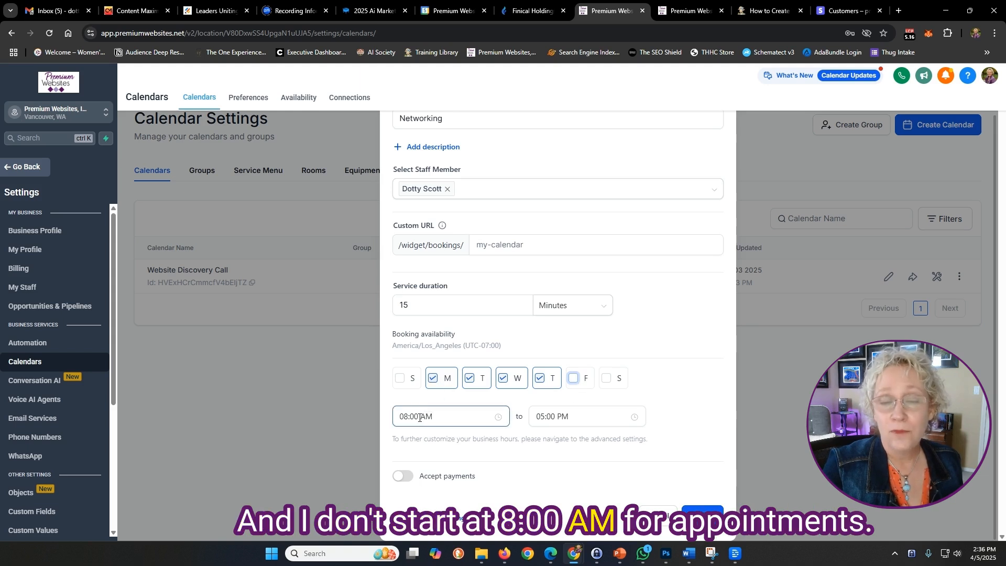
pyautogui.click(415, 416)
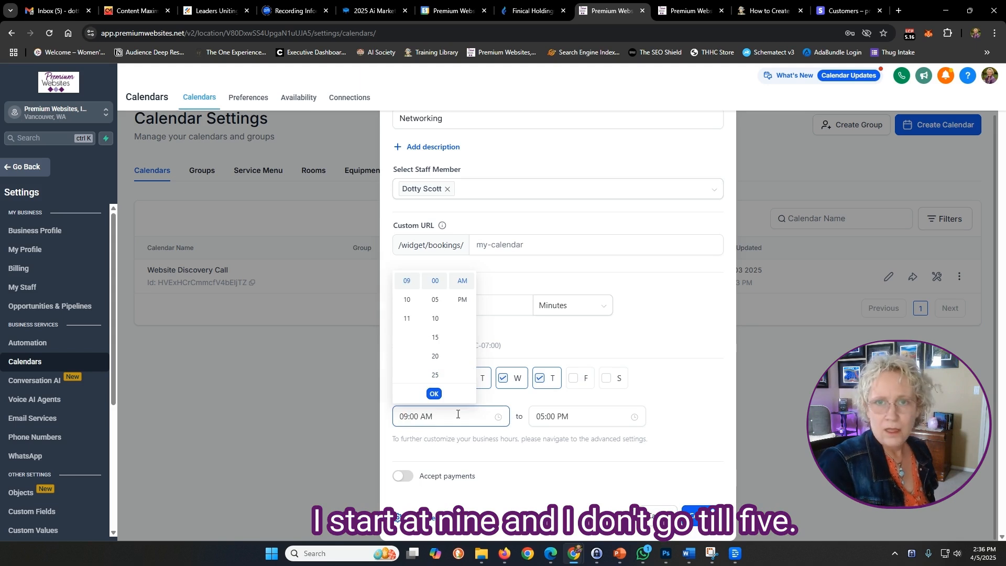
pyautogui.click(545, 417)
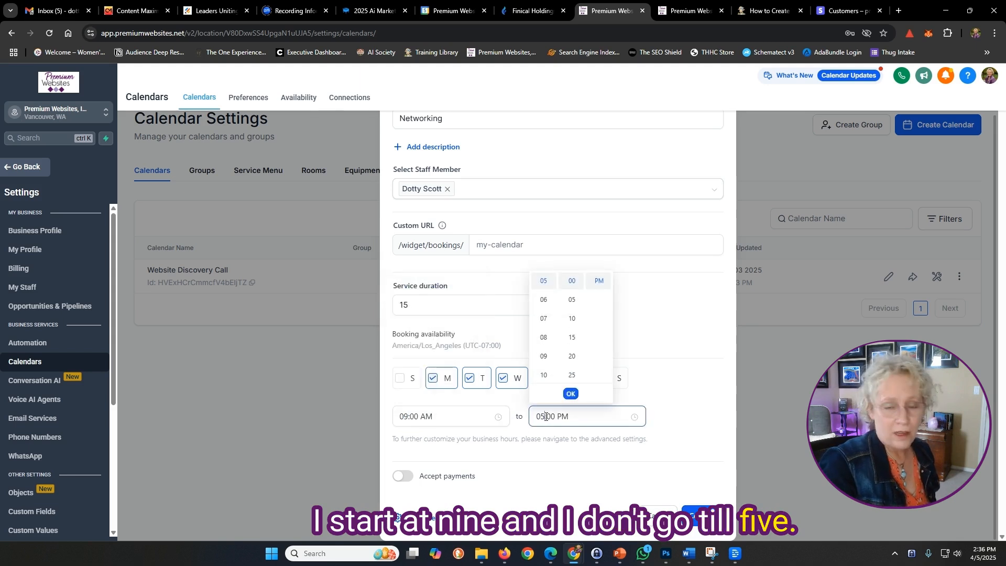
pyautogui.press('BackSpace')
pyautogui.write('4')
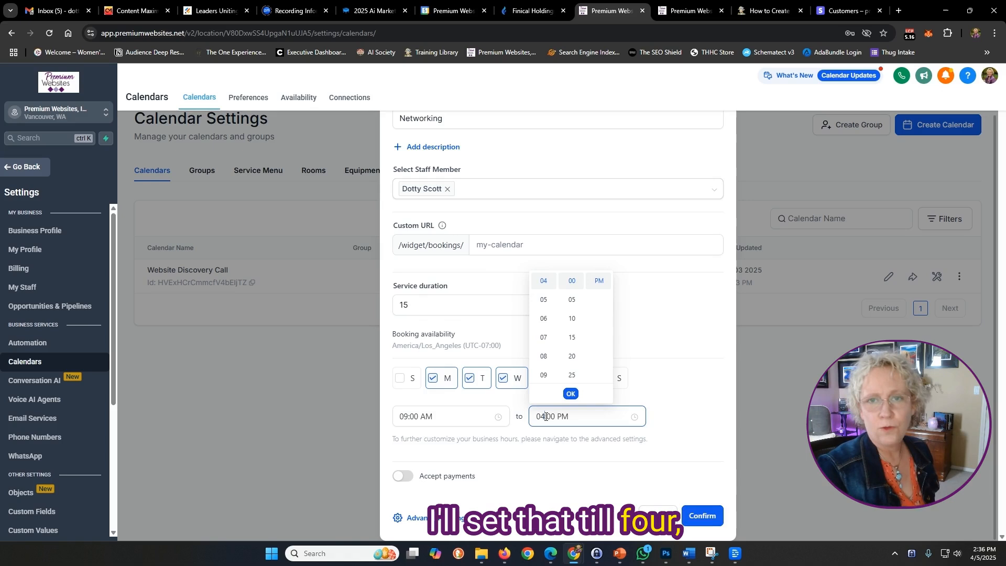
pyautogui.click(554, 452)
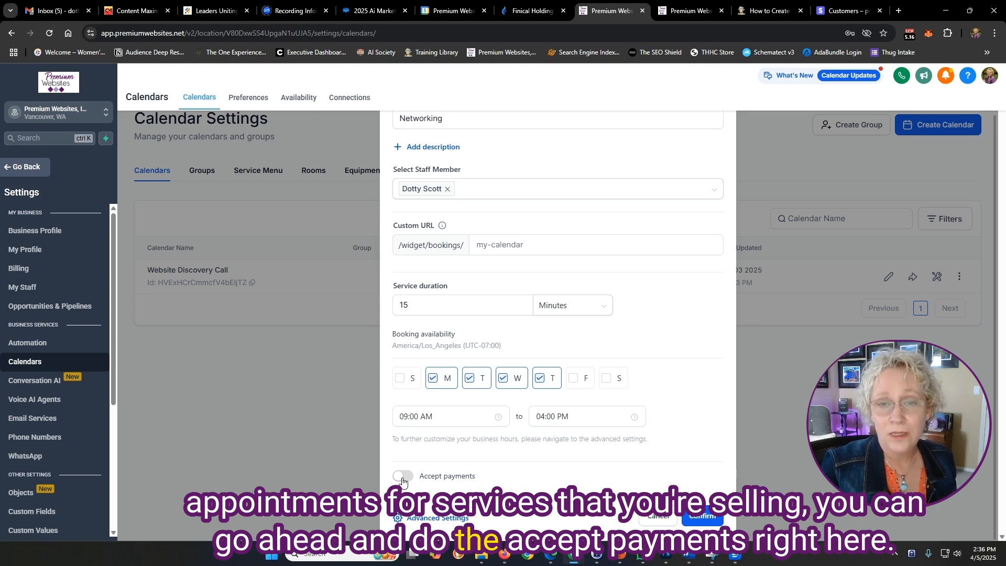
# Set the calendar's custom URL slug to networking-pw and continue to its advanced settings.
pyautogui.click(429, 519)
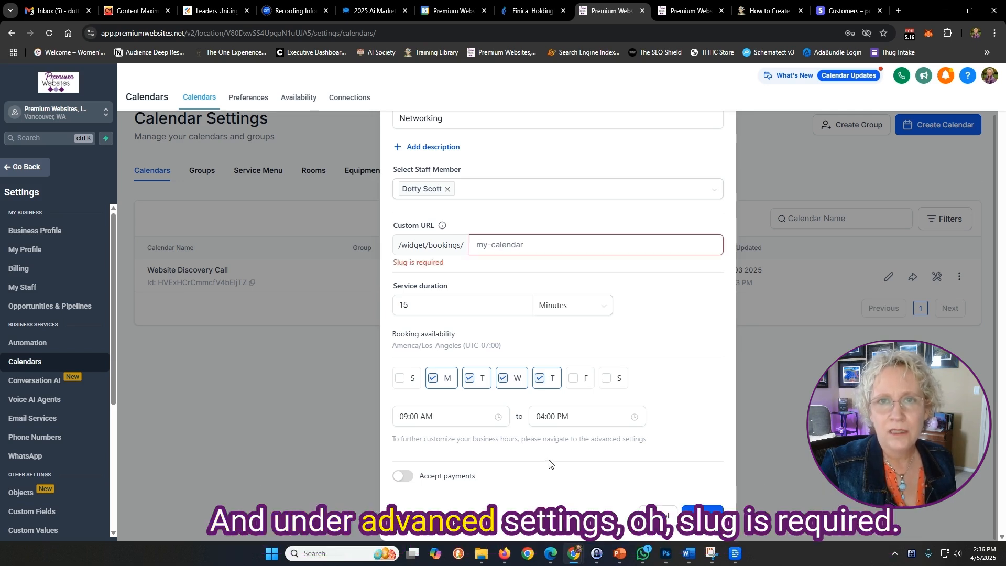
pyautogui.click(530, 242)
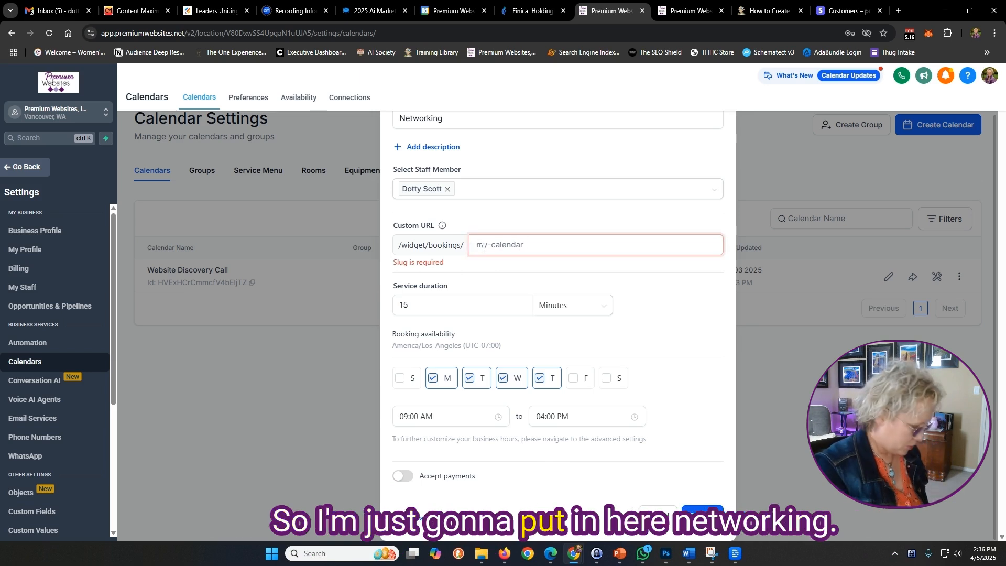
pyautogui.write('networking')
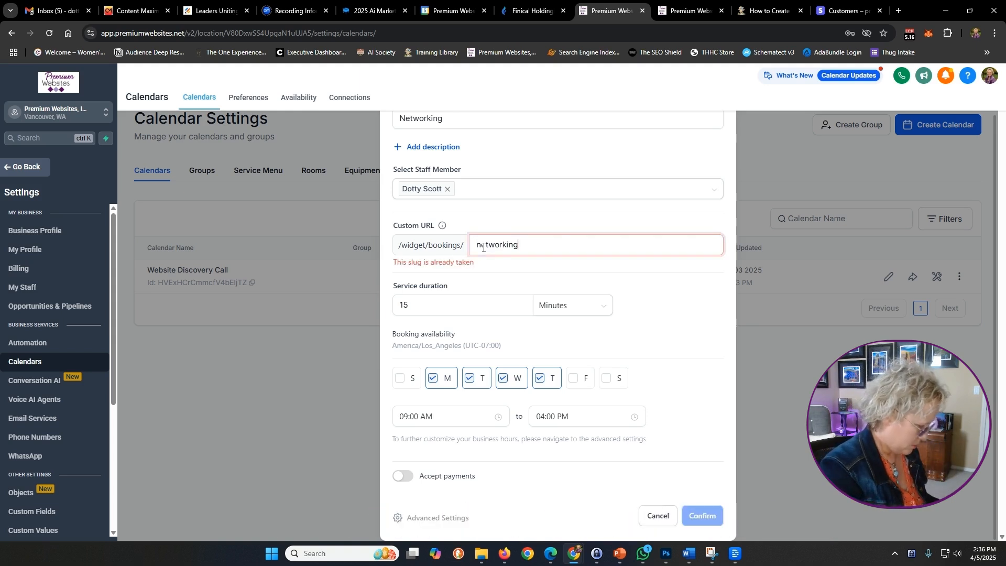
pyautogui.write('-wp')
pyautogui.press('BackSpace')
pyautogui.press('BackSpace')
pyautogui.write('pw')
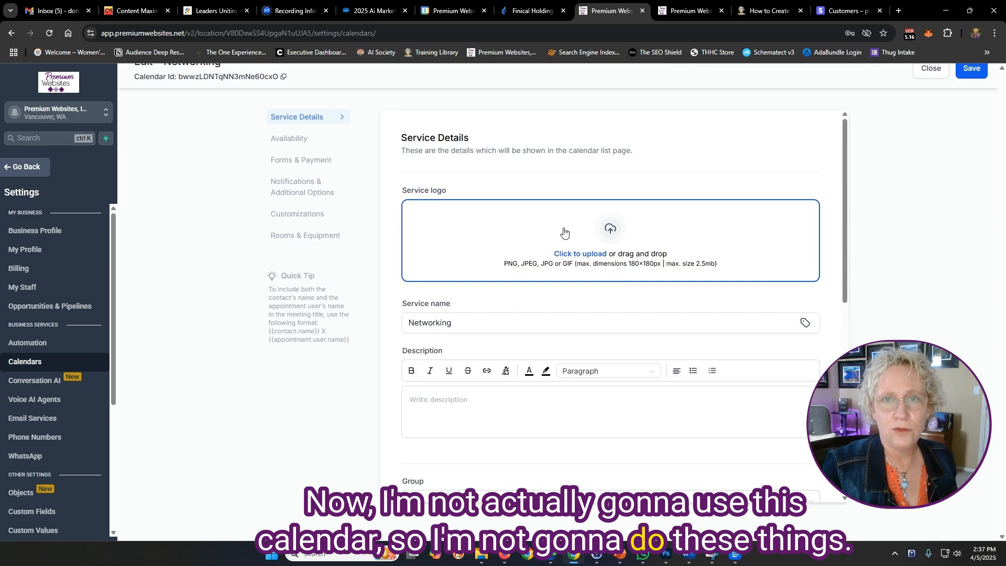
# Go through the service details and team member choices, and set the calendar's event color to yellow.
pyautogui.scroll(-2, 559, 235)
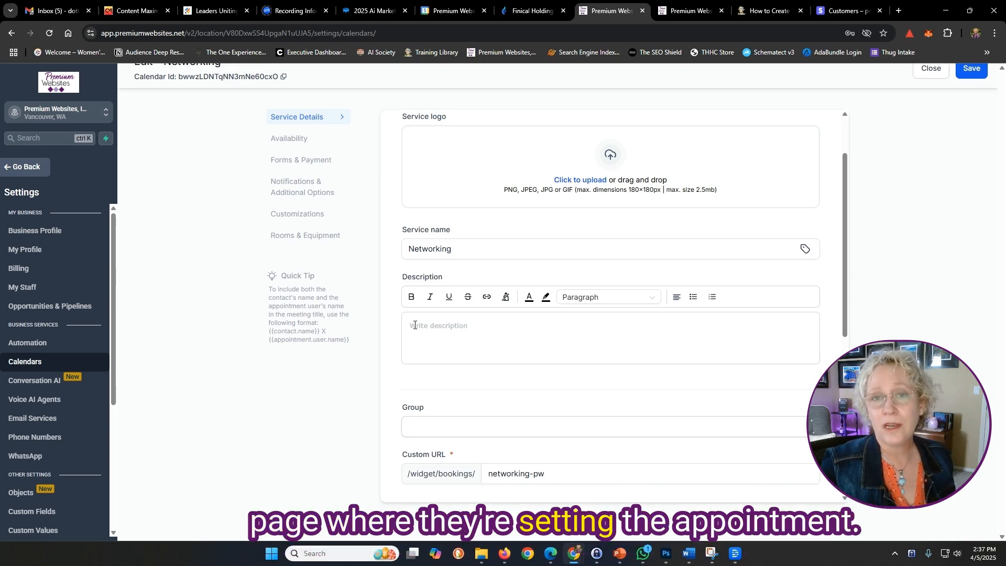
pyautogui.scroll(-3, 415, 326)
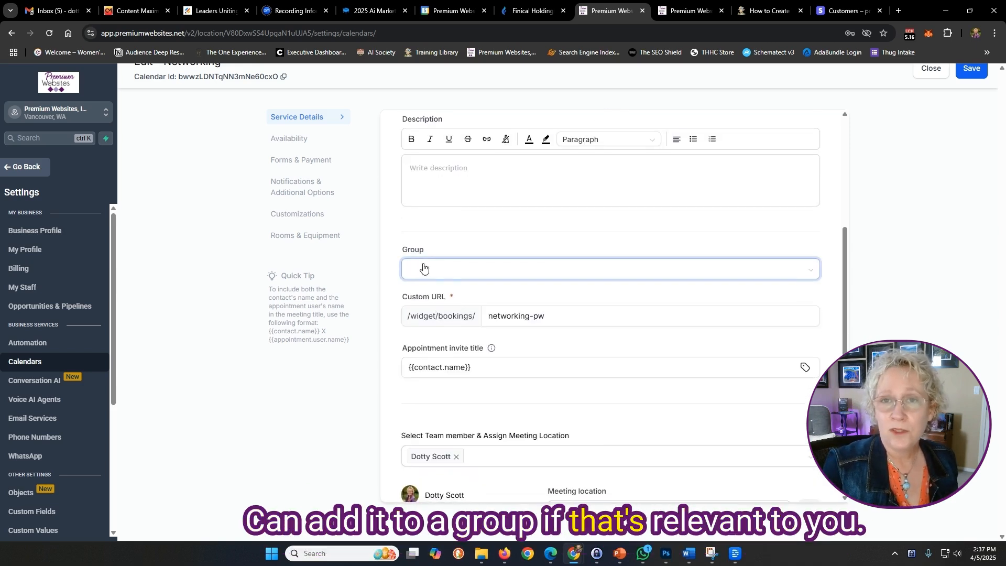
pyautogui.scroll(-1, 517, 356)
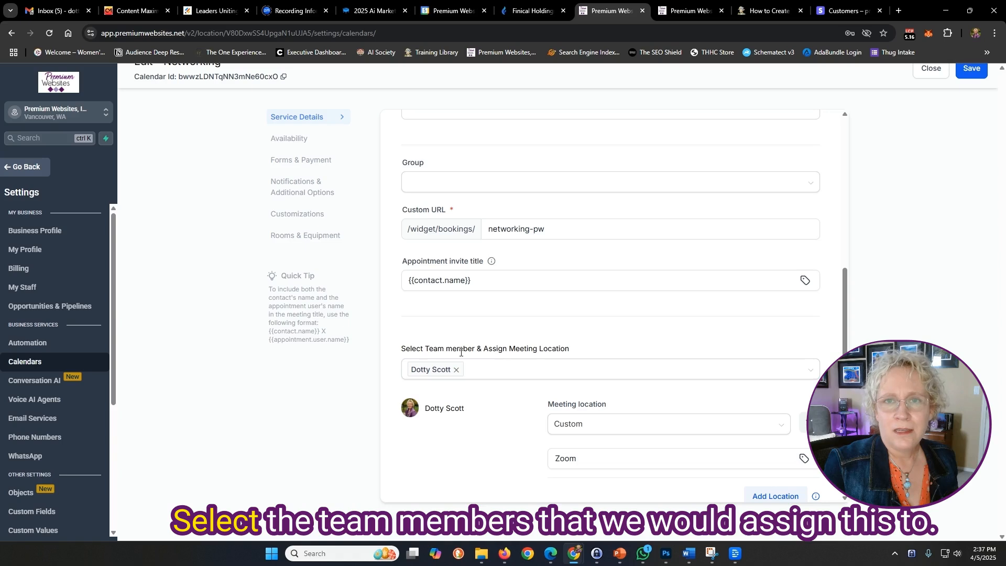
pyautogui.click(504, 374)
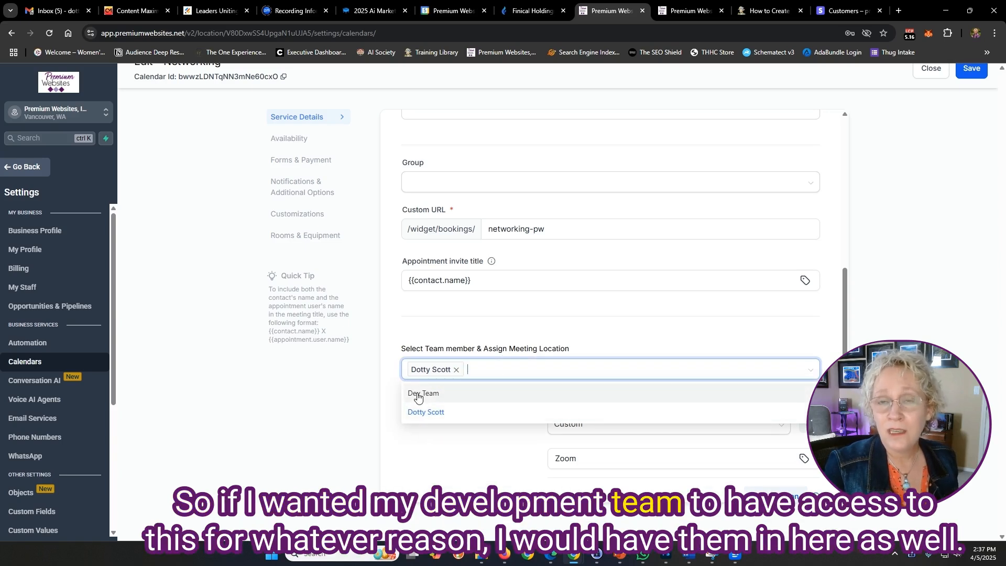
pyautogui.click(433, 336)
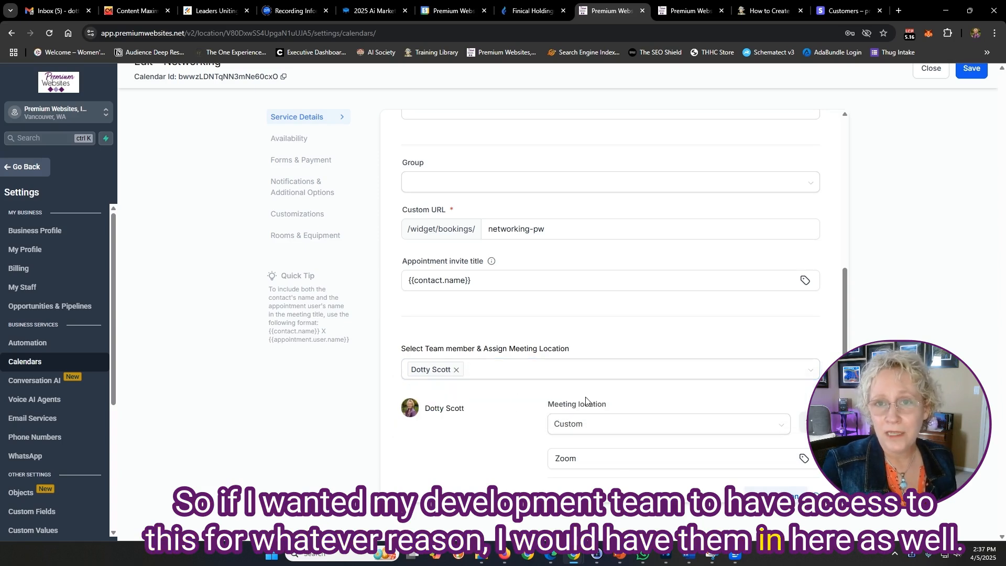
pyautogui.scroll(-2, 635, 404)
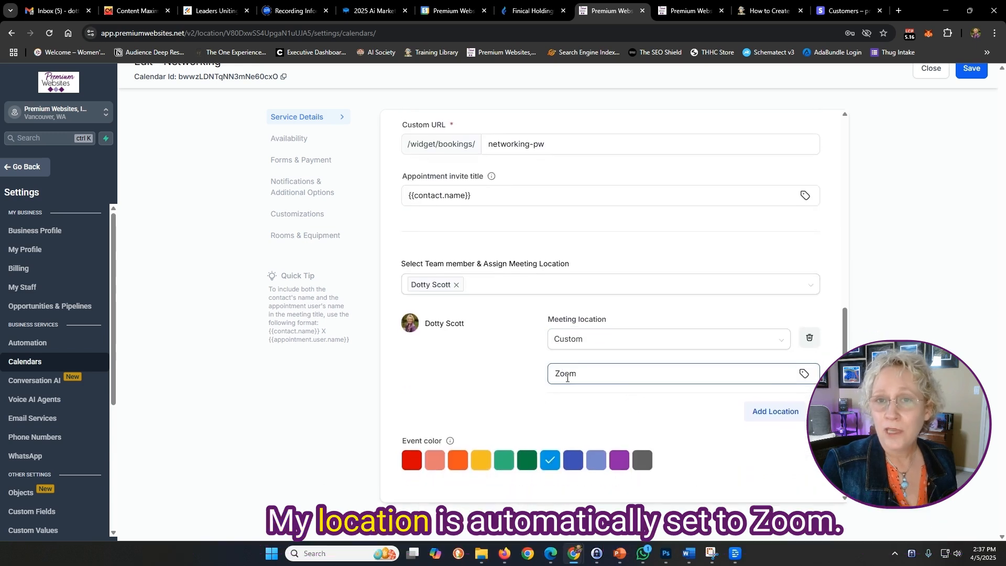
pyautogui.scroll(-1, 593, 375)
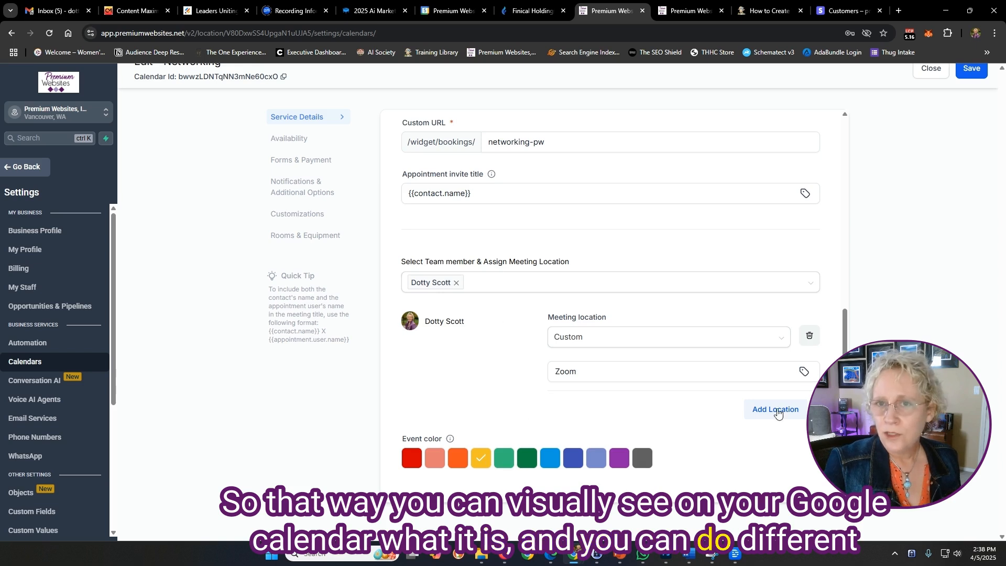
# Add a second meeting location of type Custom for the assigned team member.
pyautogui.click(564, 377)
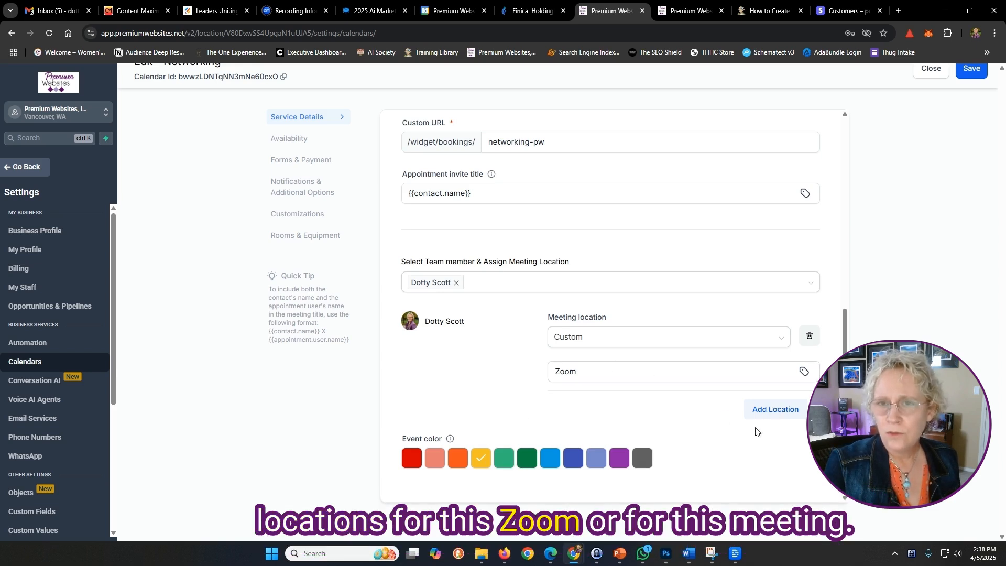
pyautogui.click(770, 411)
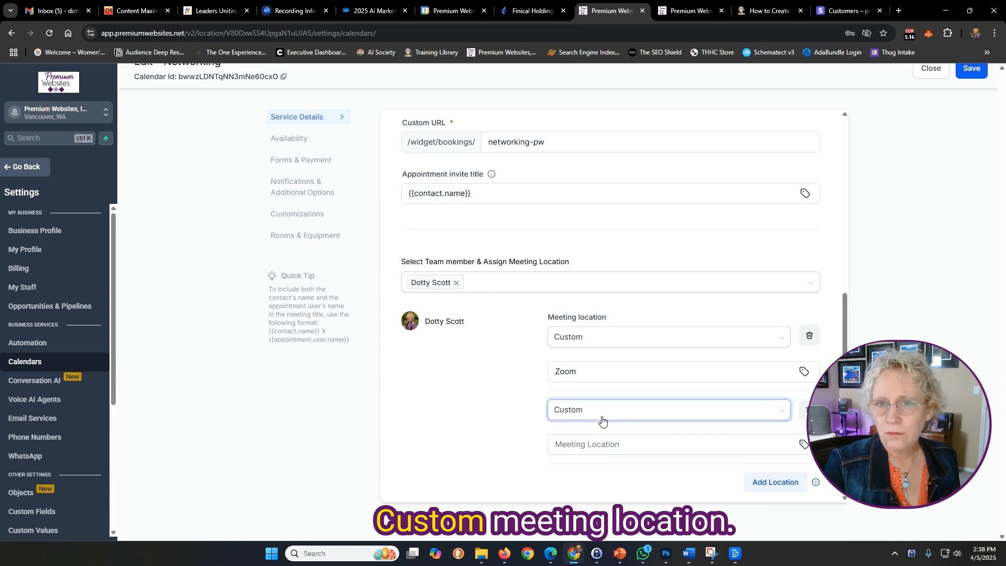
pyautogui.click(596, 444)
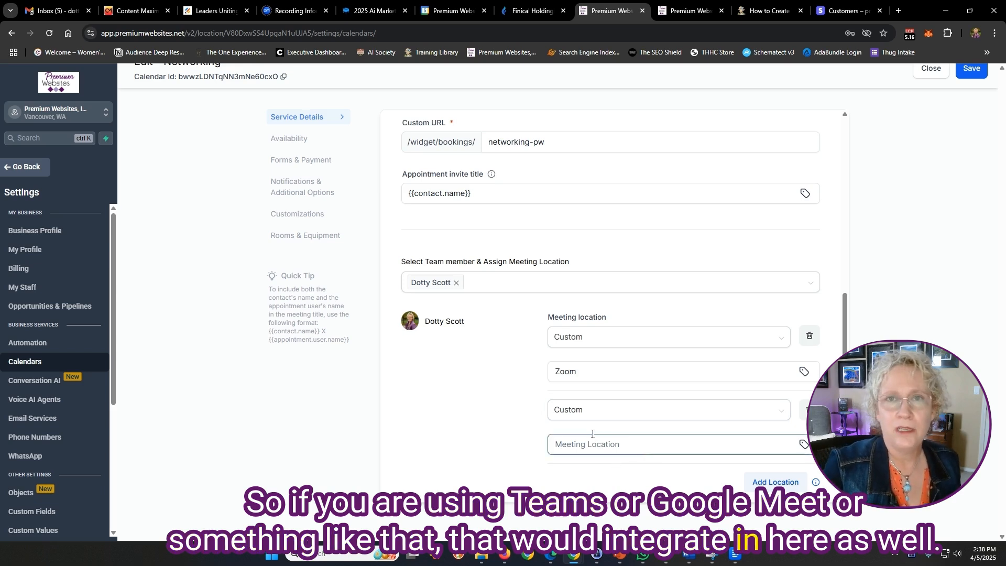
# Open the calendar's availability settings and review the weekly available hours.
pyautogui.scroll(4, 448, 363)
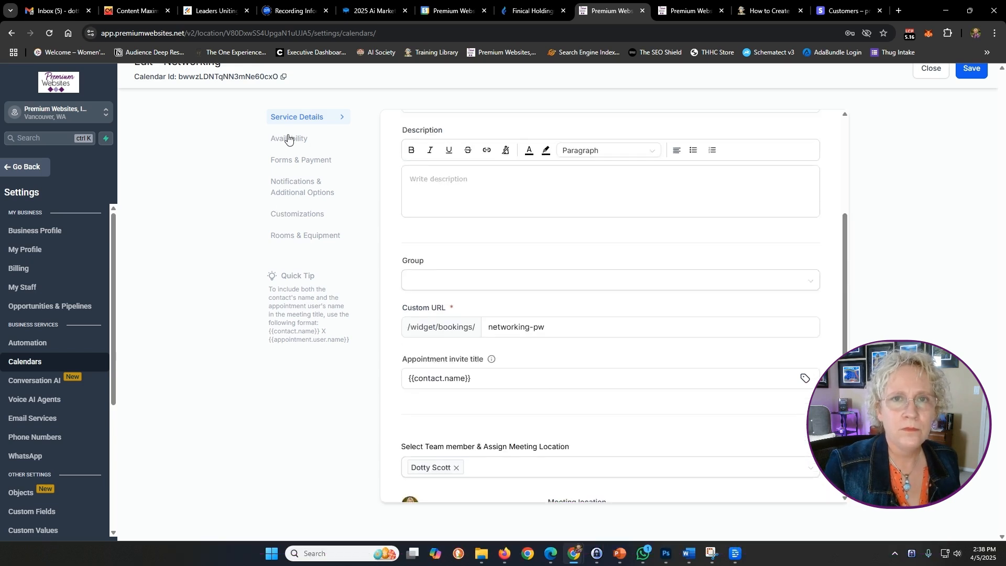
pyautogui.click(287, 139)
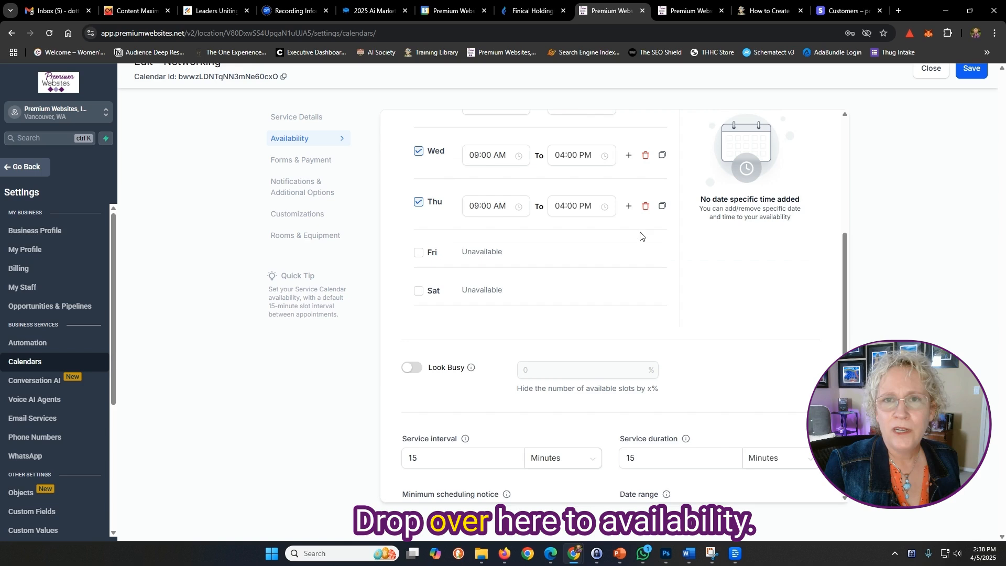
pyautogui.scroll(3, 637, 222)
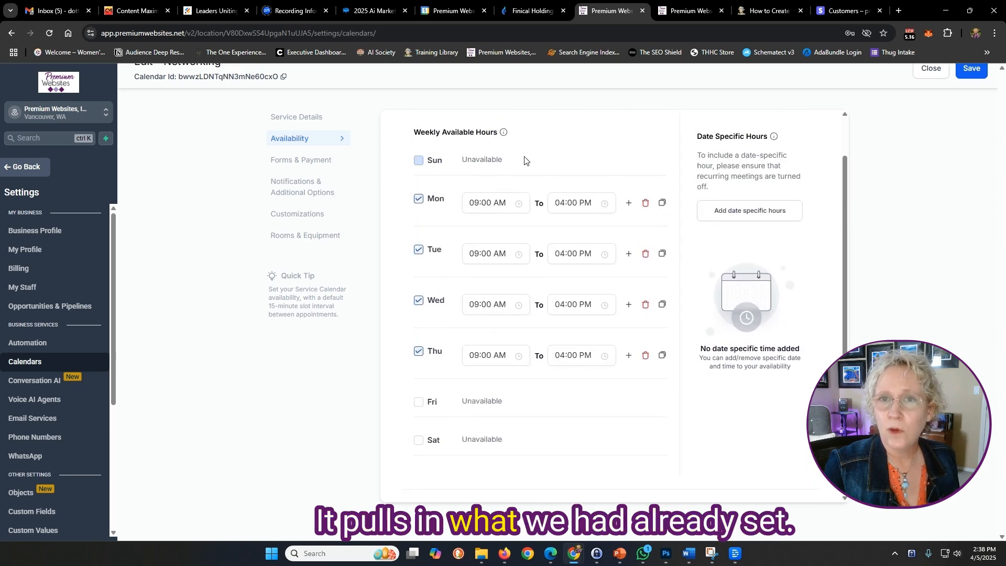
# Set the calendar's post buffer time to 30 mins in the availability settings.
pyautogui.scroll(-1, 585, 297)
pyautogui.scroll(-3, 585, 297)
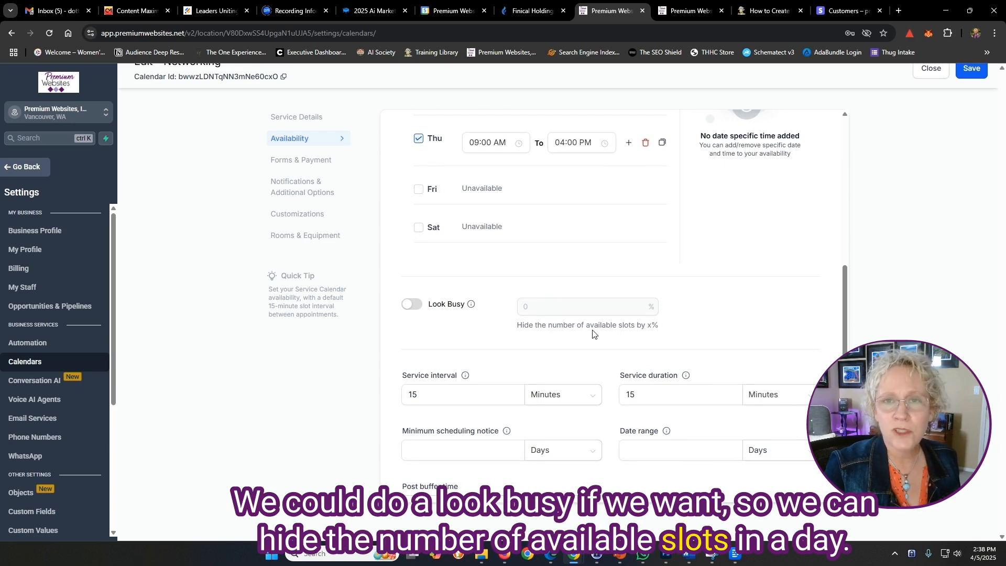
pyautogui.scroll(-1, 592, 334)
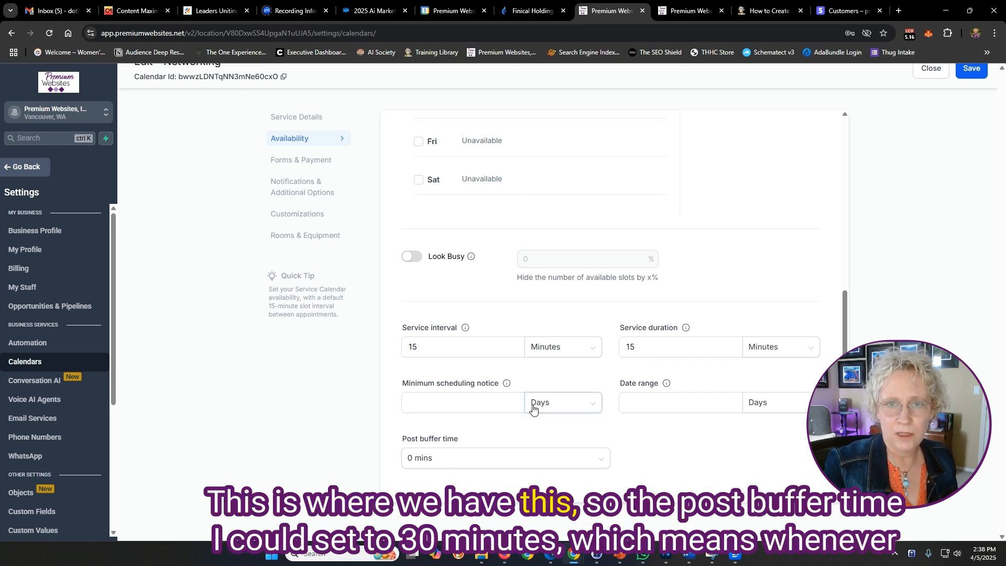
pyautogui.click(452, 457)
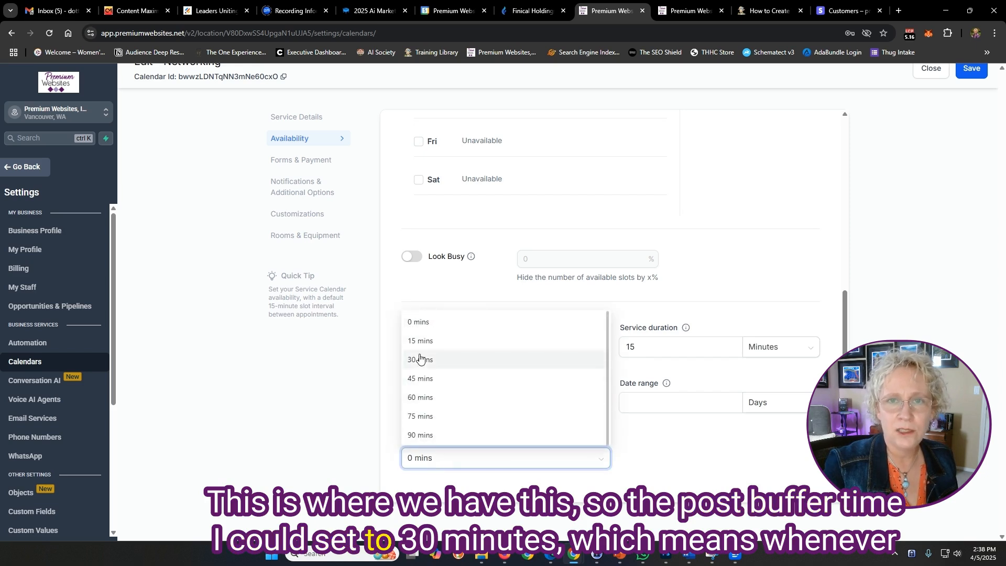
pyautogui.click(420, 359)
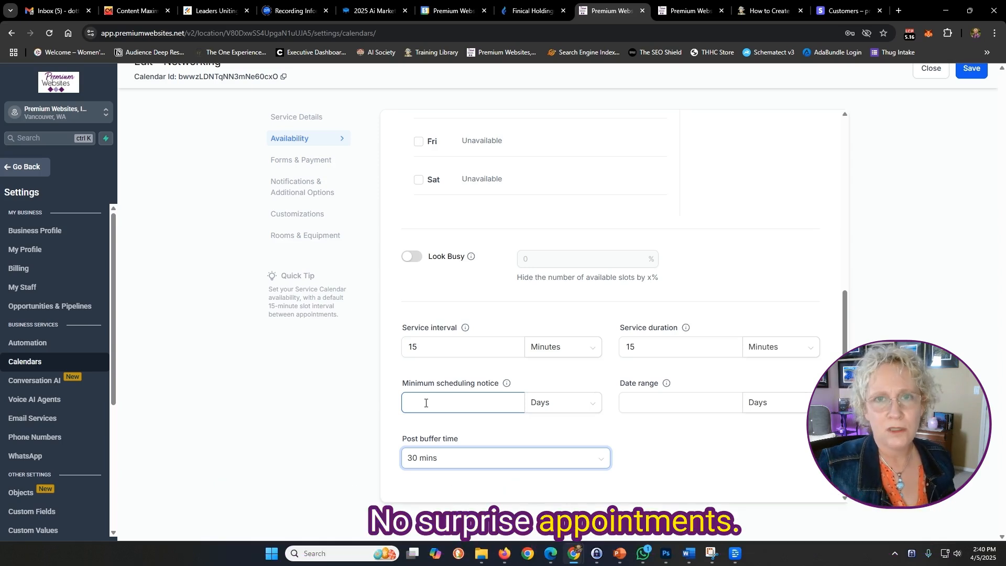
# Choose Newsletter Registration as the calendar's booking form, and review the confirmation page and payment options.
pyautogui.click(299, 161)
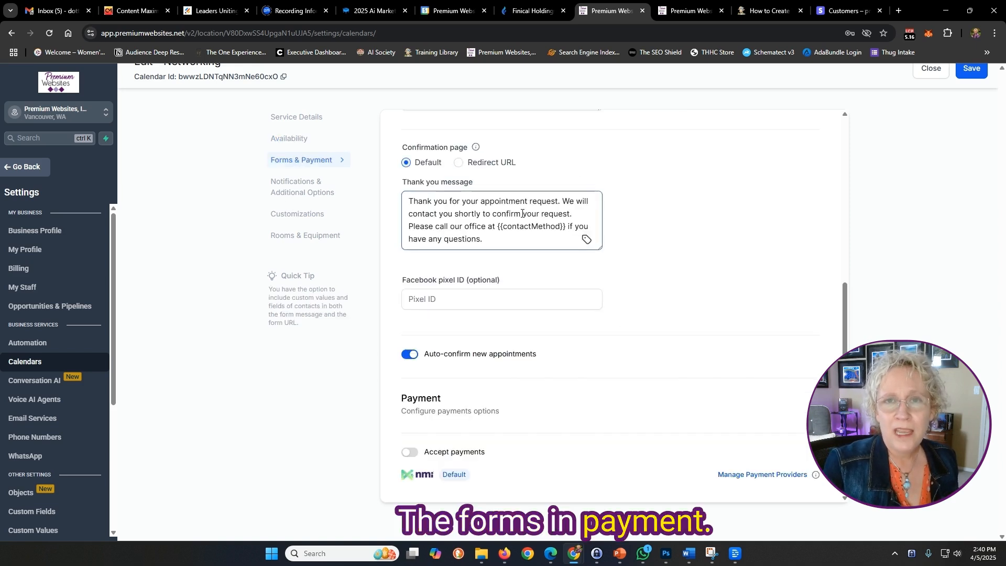
pyautogui.scroll(6, 520, 221)
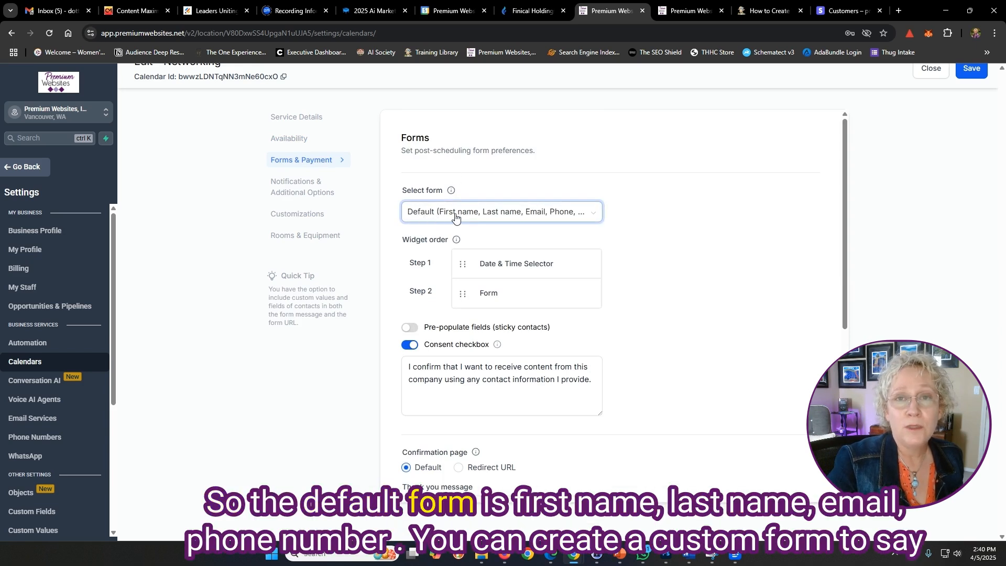
pyautogui.click(553, 217)
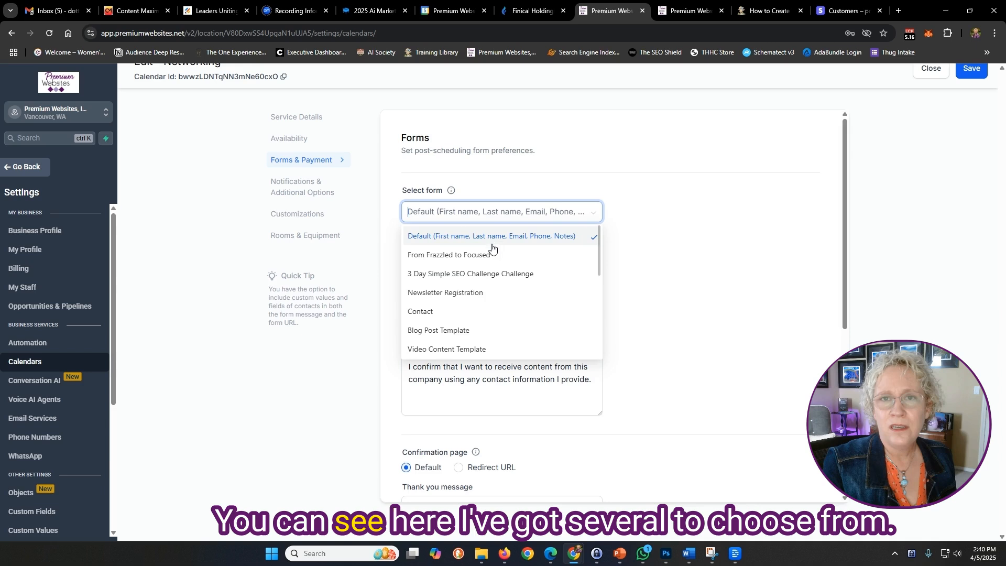
pyautogui.scroll(-3, 489, 253)
pyautogui.scroll(-5, 489, 253)
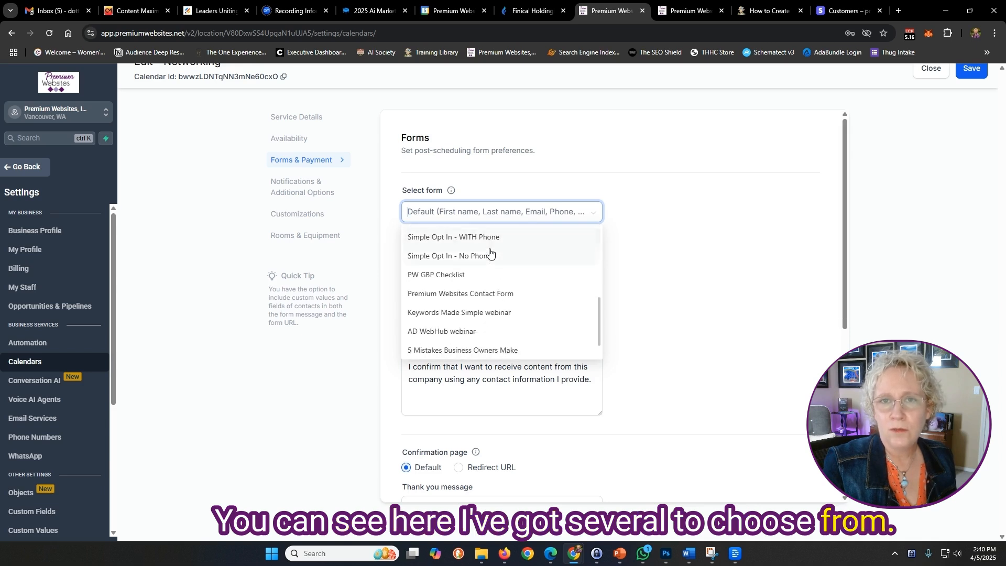
pyautogui.scroll(10, 504, 260)
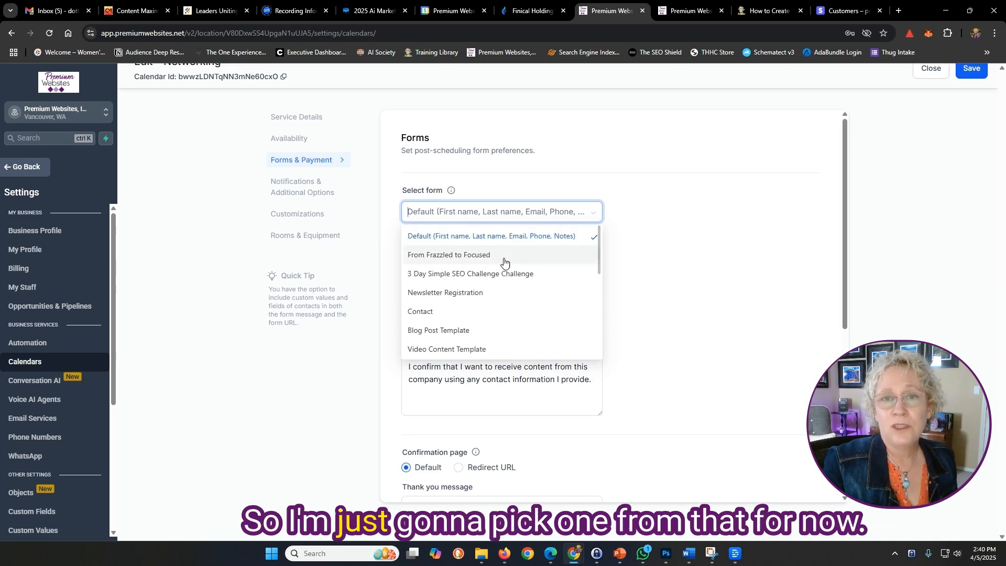
pyautogui.click(443, 295)
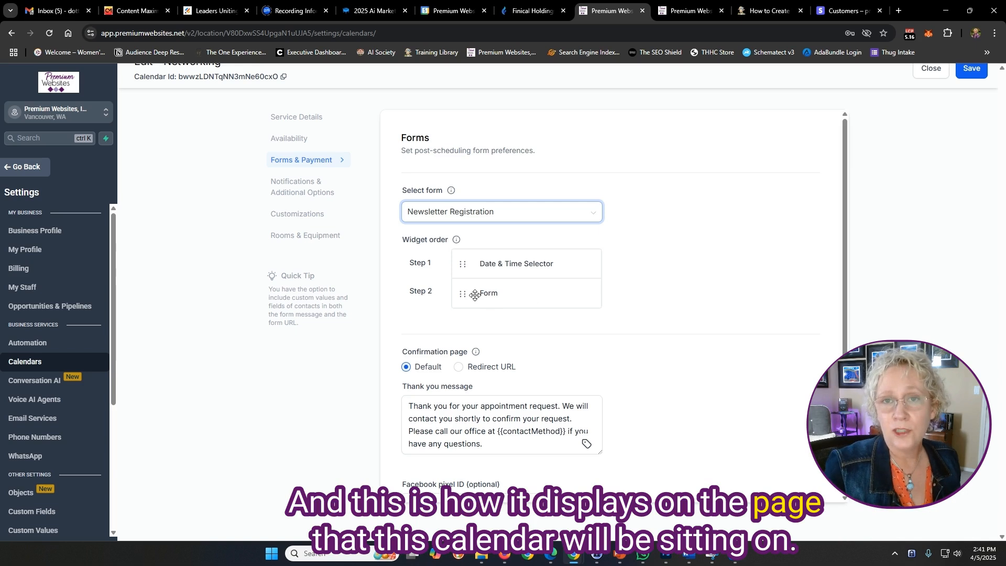
pyautogui.scroll(-2, 592, 288)
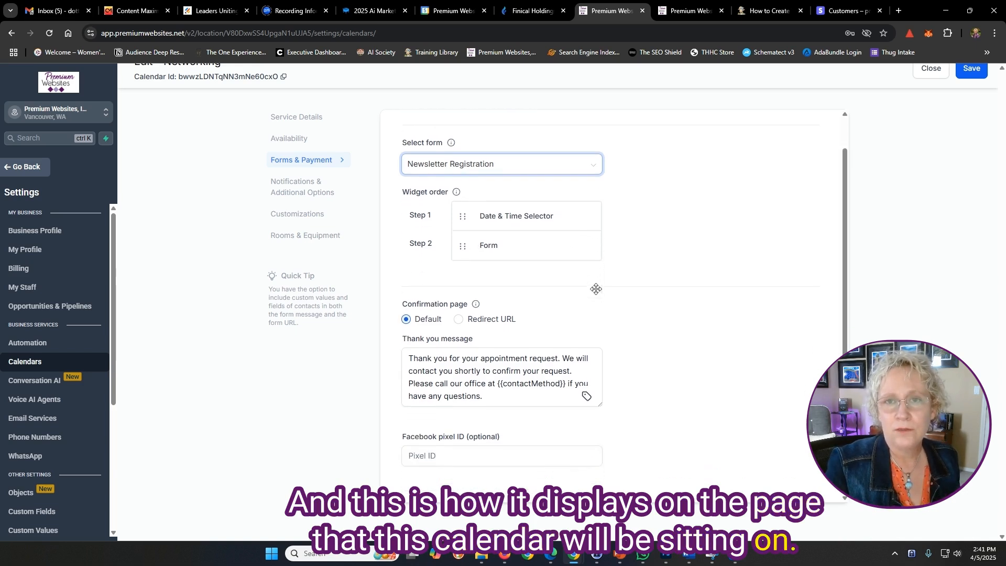
pyautogui.click(409, 295)
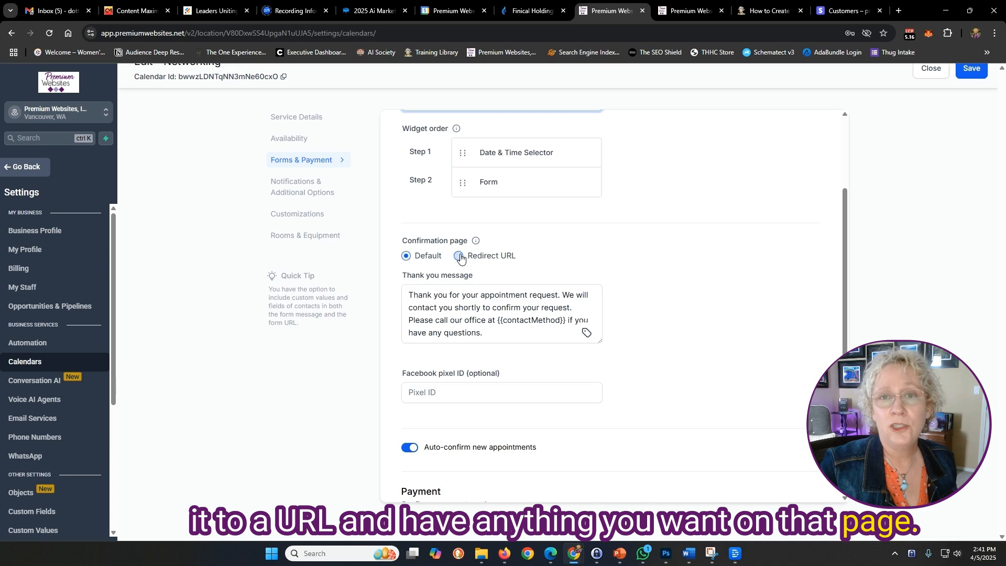
pyautogui.scroll(-2, 517, 301)
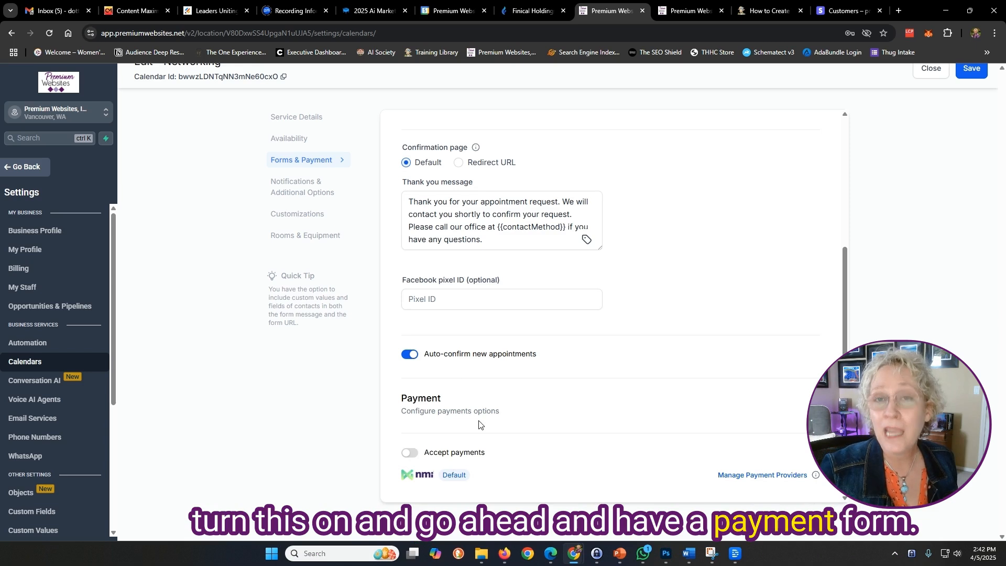
pyautogui.scroll(4, 642, 416)
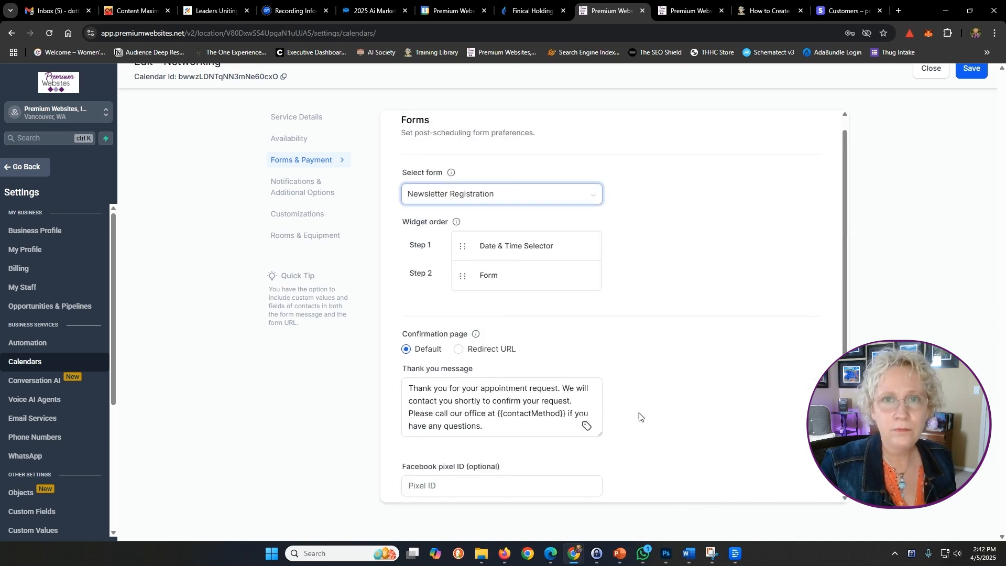
# Open the notification settings for Appointment Booked (Status: Unconfirmed) and save them as they are.
pyautogui.click(285, 186)
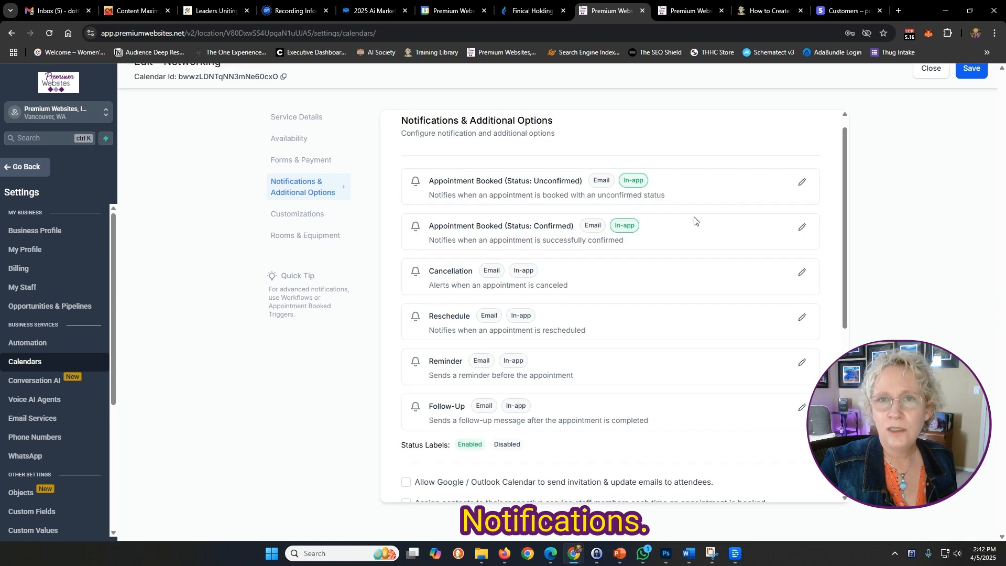
pyautogui.scroll(-1, 524, 186)
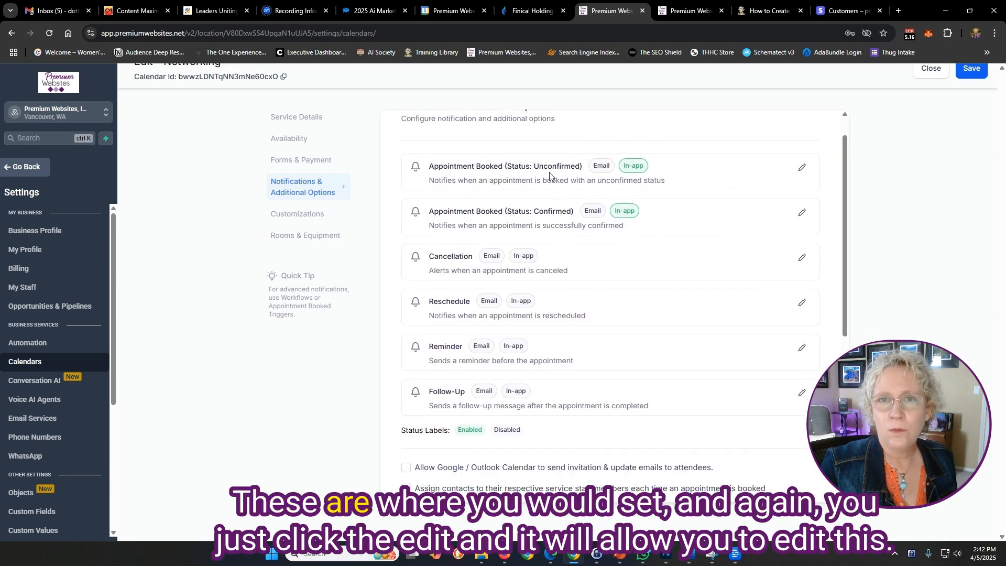
pyautogui.click(802, 167)
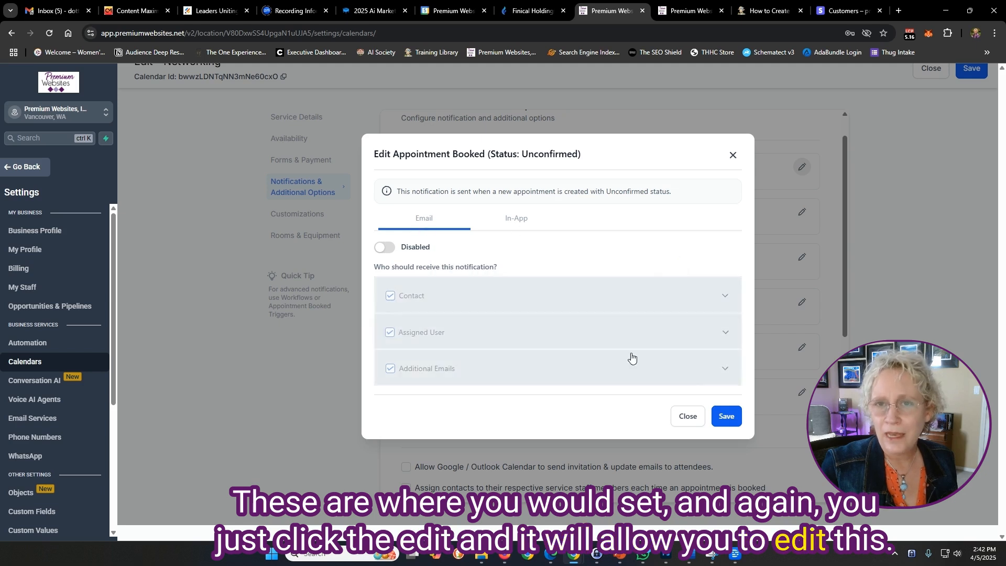
pyautogui.click(726, 415)
# Review the remaining notification types and allow Google / Outlook Calendar to send invitation and update emails to attendees.
pyautogui.scroll(-1, 529, 266)
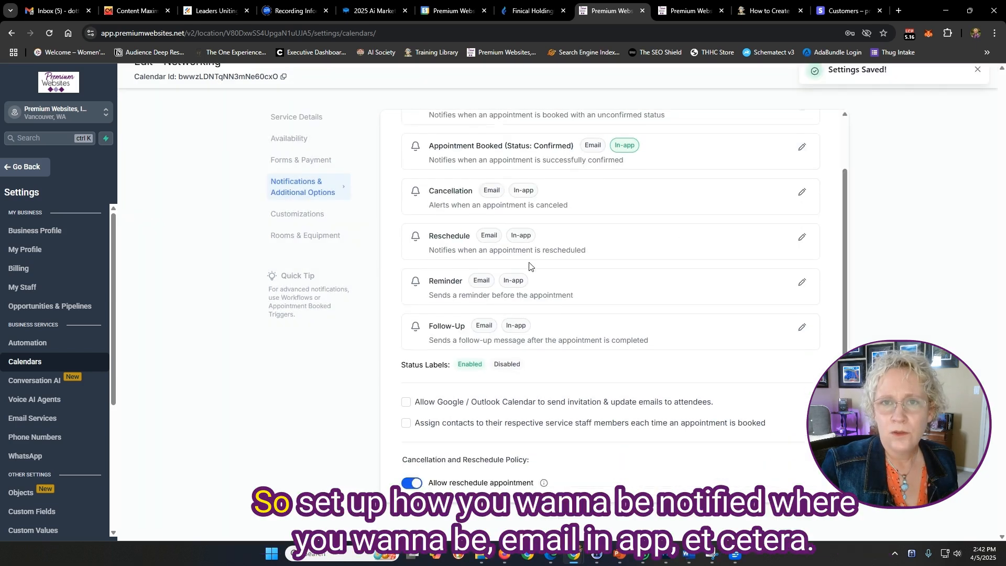
pyautogui.scroll(-2, 529, 266)
pyautogui.scroll(4, 529, 266)
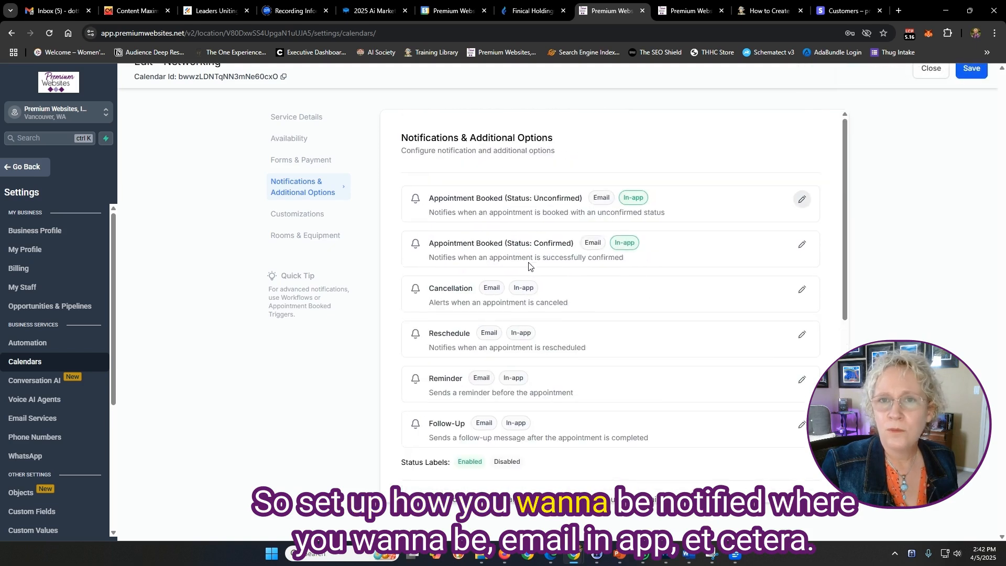
pyautogui.scroll(-1, 528, 264)
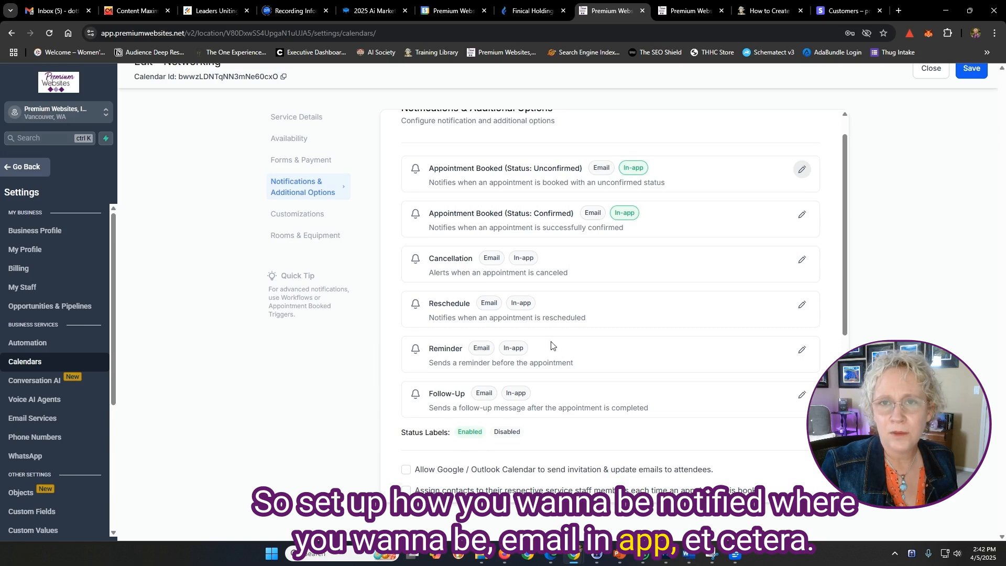
pyautogui.scroll(-3, 551, 346)
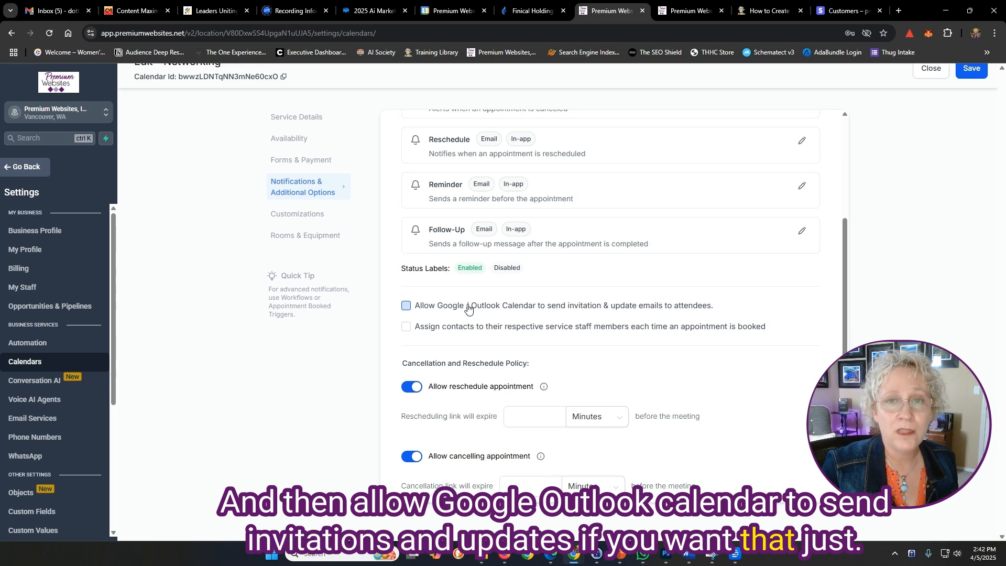
pyautogui.click(406, 308)
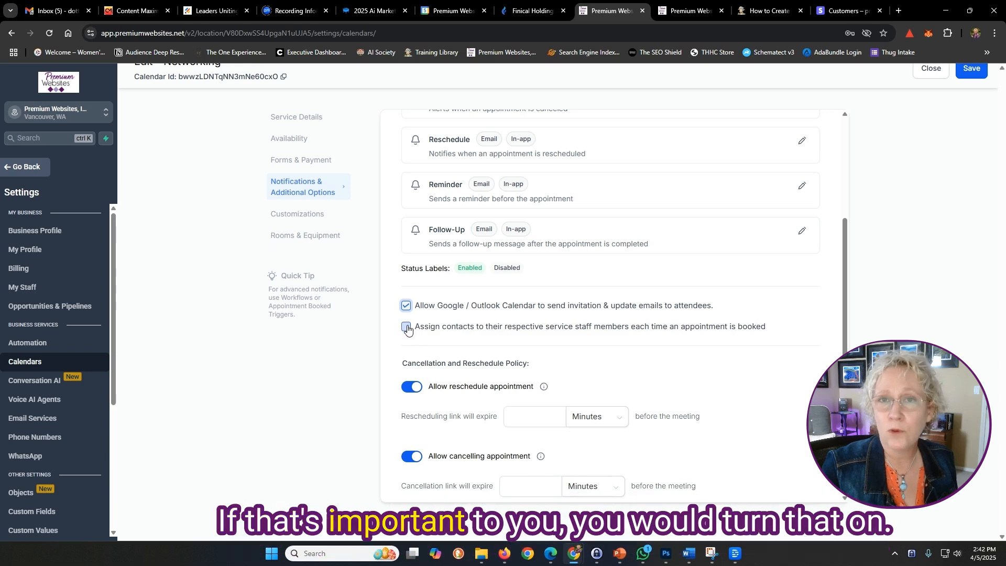
# Examine the cancellation and reschedule policy and read through the additional notes template.
pyautogui.scroll(-2, 545, 325)
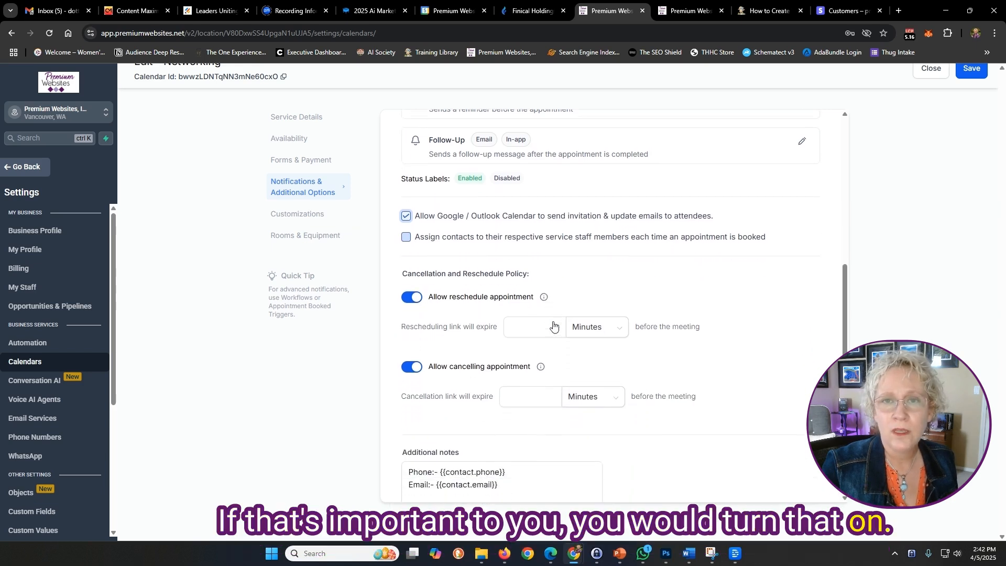
pyautogui.scroll(-1, 524, 304)
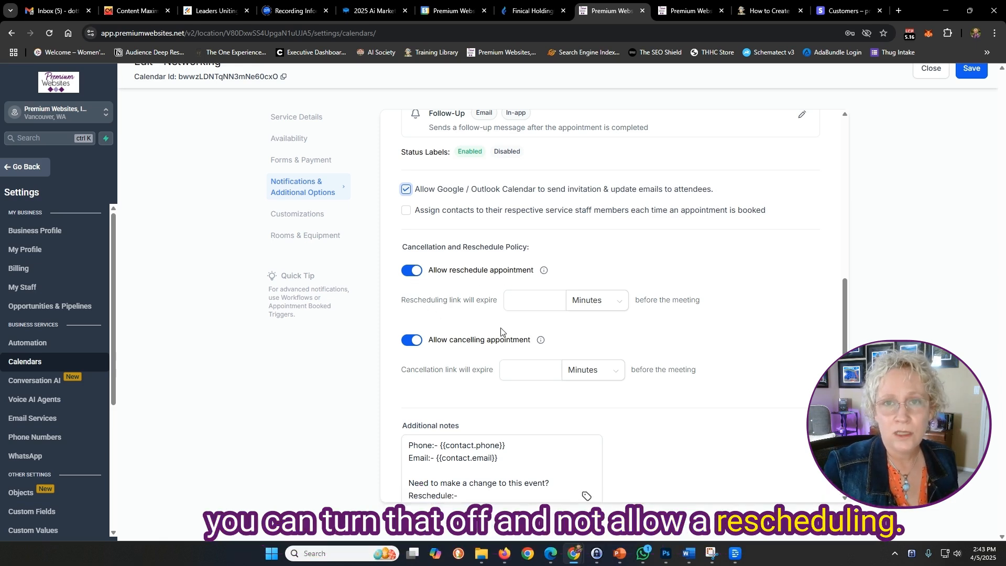
pyautogui.scroll(-1, 500, 332)
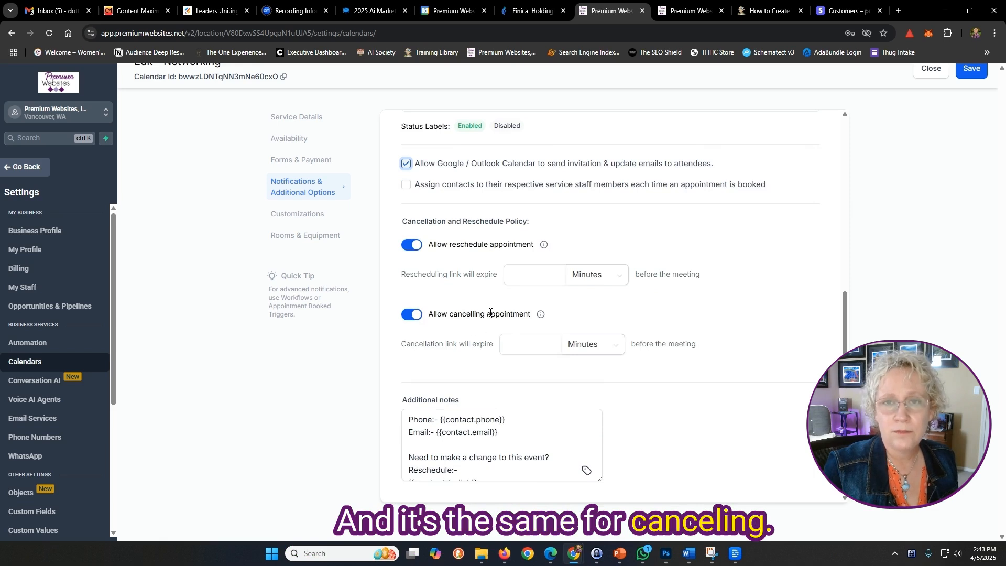
pyautogui.scroll(-2, 503, 456)
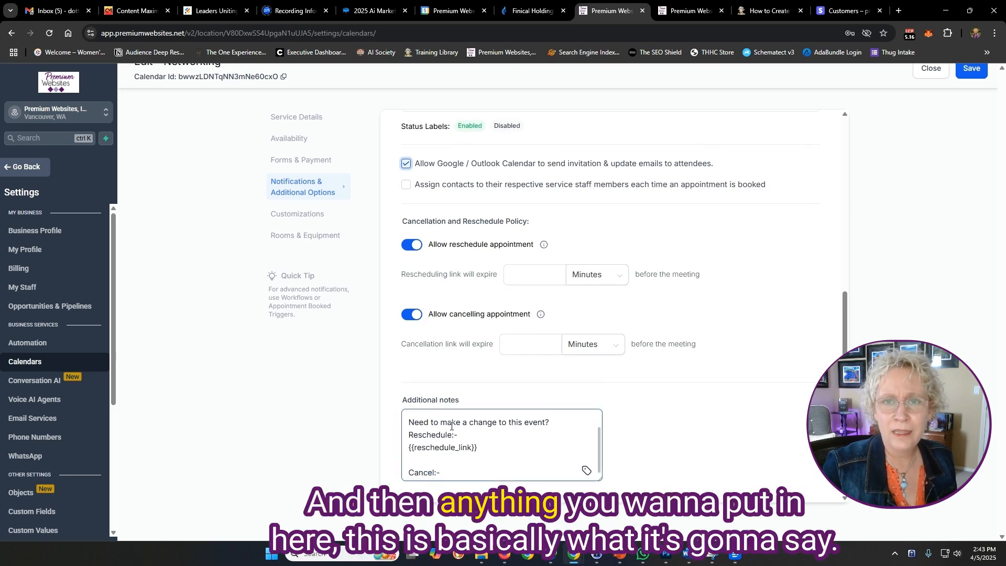
pyautogui.scroll(3, 464, 447)
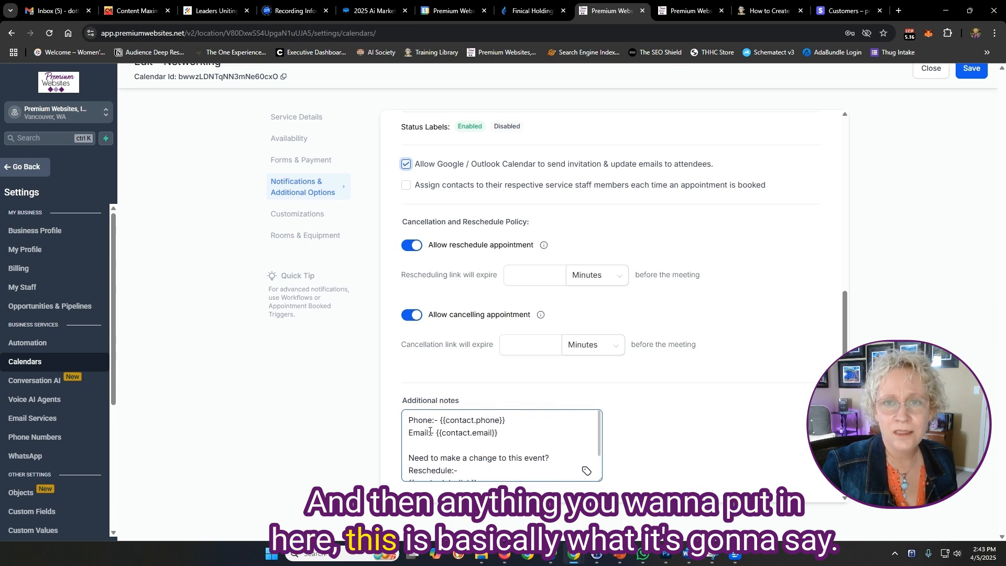
pyautogui.scroll(-1, 509, 430)
pyautogui.scroll(2, 503, 431)
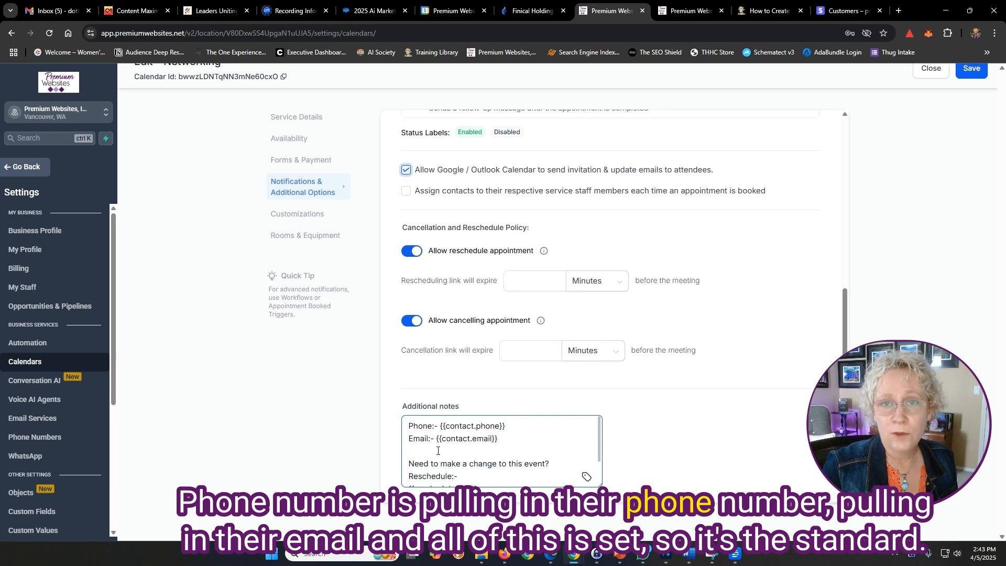
pyautogui.scroll(-1, 515, 436)
pyautogui.scroll(-1, 515, 436)
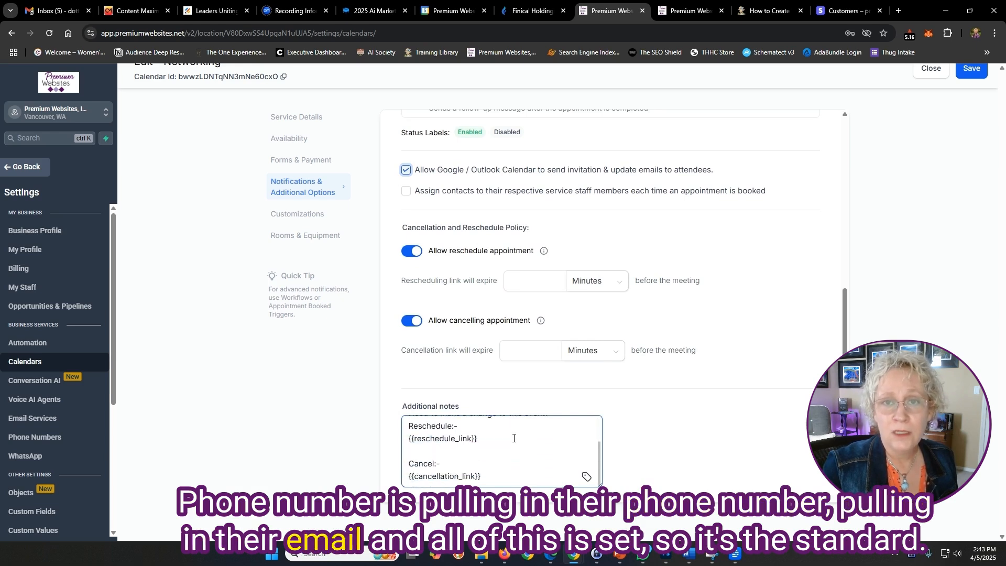
pyautogui.scroll(-1, 514, 438)
pyautogui.click(463, 476)
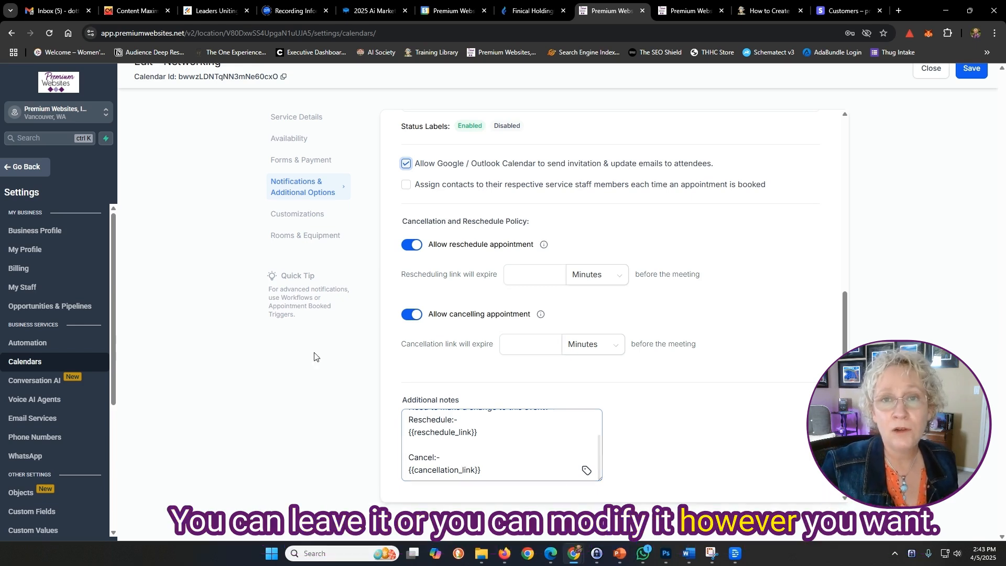
# Go through the calendar's customizations and turn off the Calendar Description in the booking widget.
pyautogui.click(295, 215)
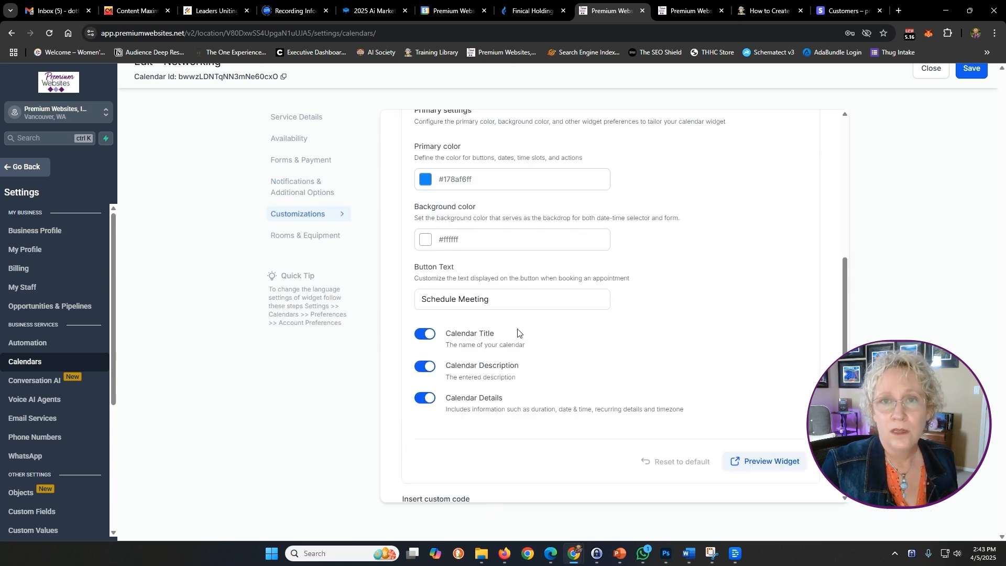
pyautogui.scroll(6, 517, 331)
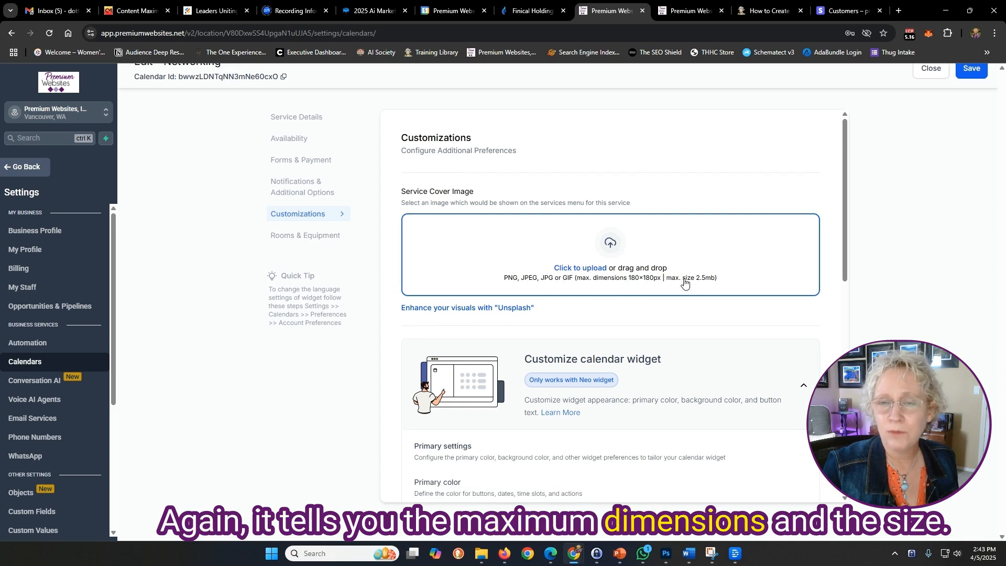
pyautogui.scroll(-4, 628, 275)
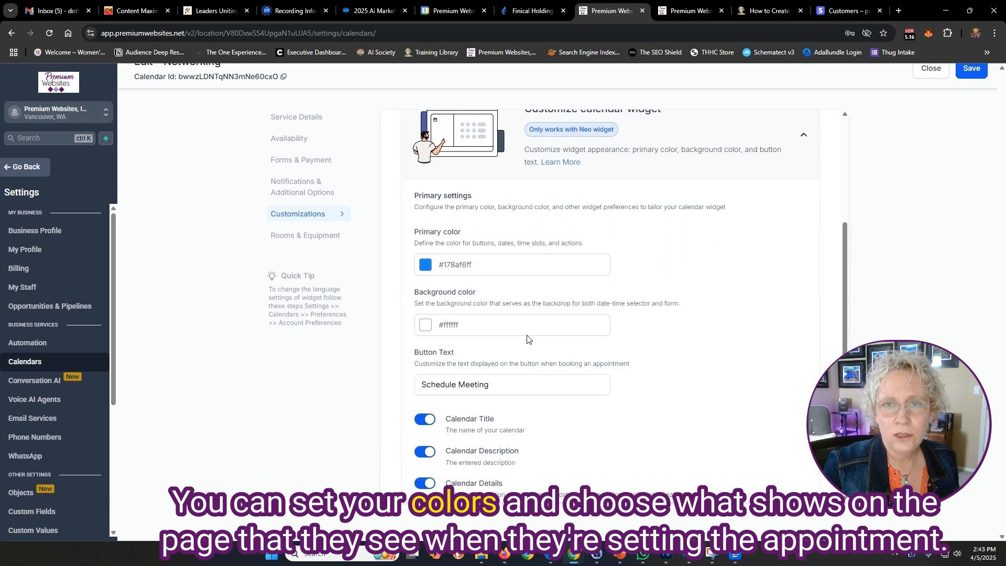
pyautogui.scroll(-3, 528, 339)
pyautogui.scroll(-1, 528, 339)
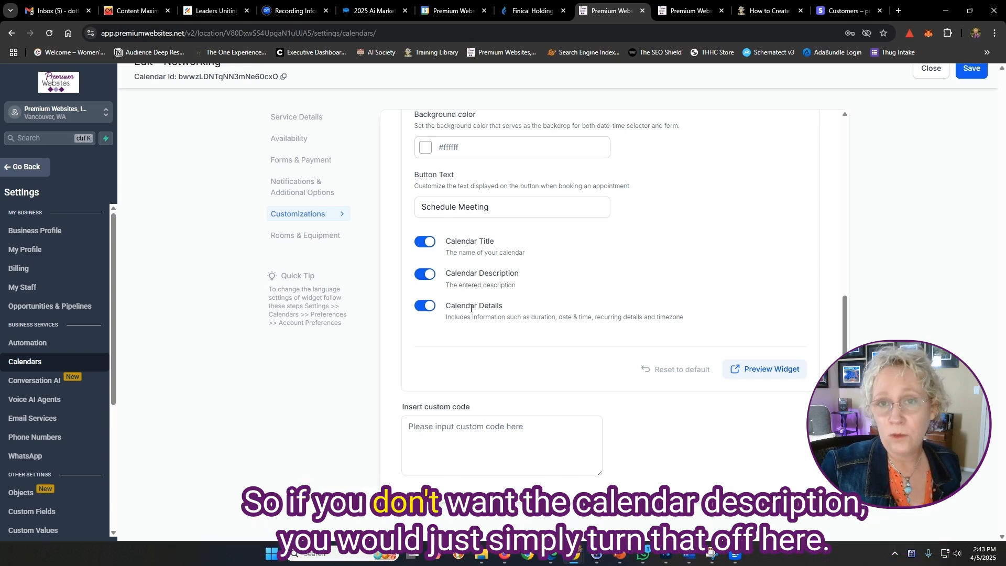
pyautogui.click(429, 276)
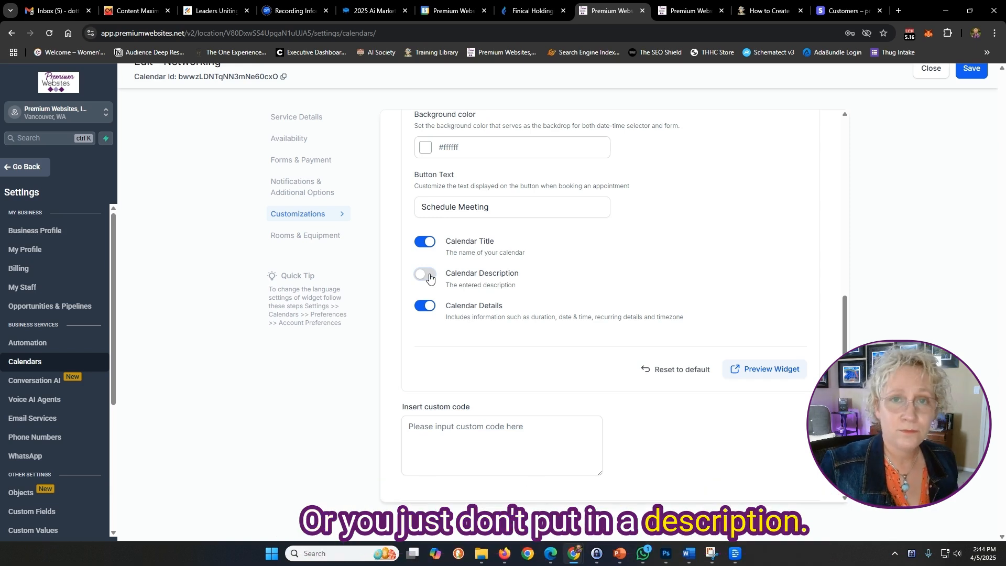
# Turn the Calendar Description back on in the booking widget, look through Rooms & Equipment, and try to save the calendar.
pyautogui.click(429, 278)
pyautogui.scroll(-2, 505, 365)
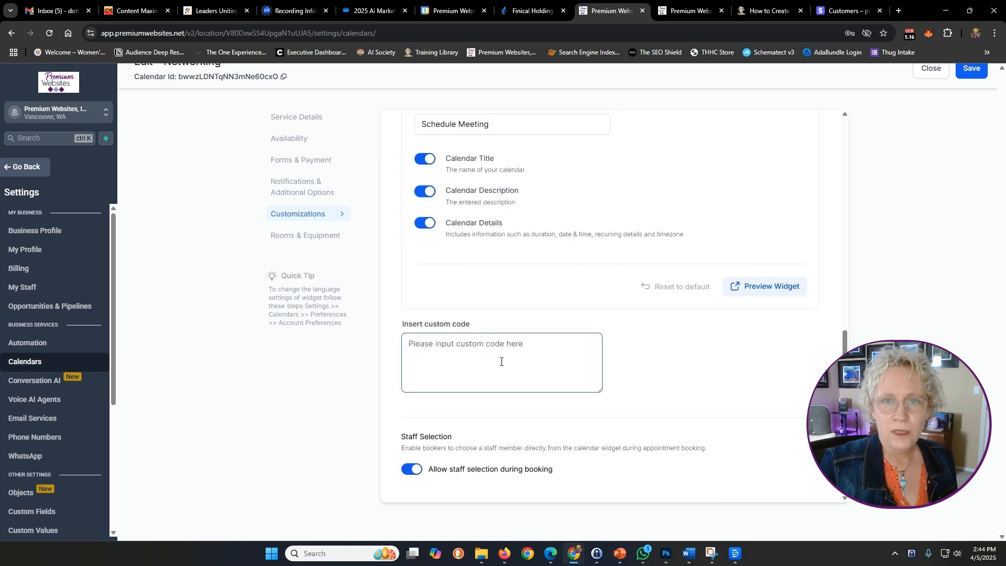
pyautogui.scroll(-3, 501, 361)
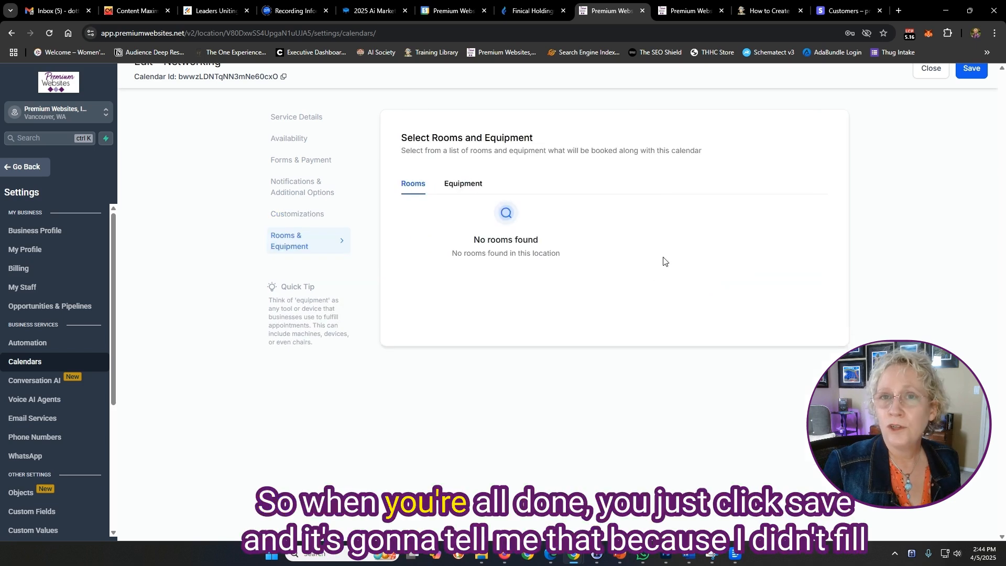
pyautogui.click(971, 73)
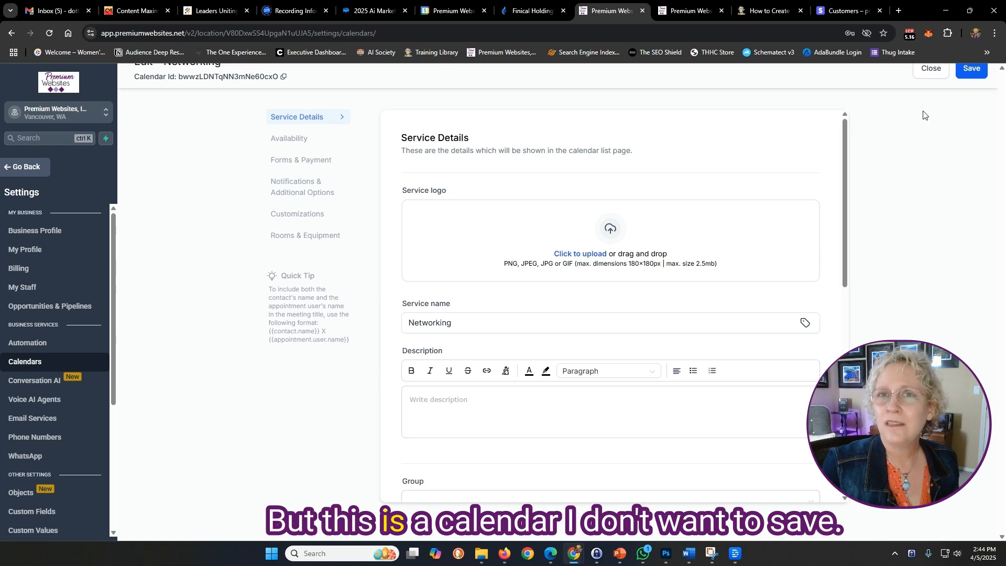
# Close the calendar editor and delete the Networking calendar from the calendar list, confirming the deletion.
pyautogui.click(930, 69)
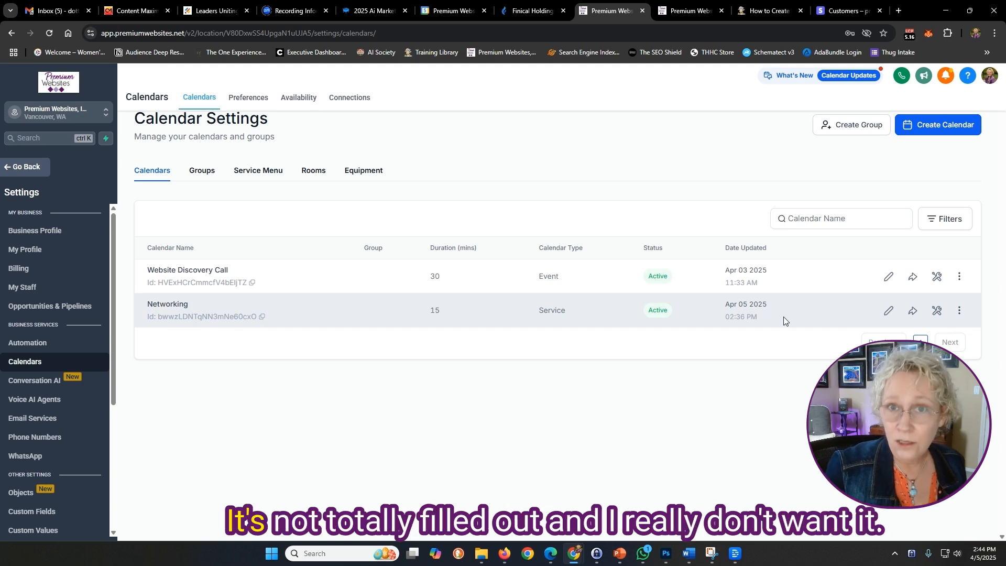
pyautogui.click(960, 310)
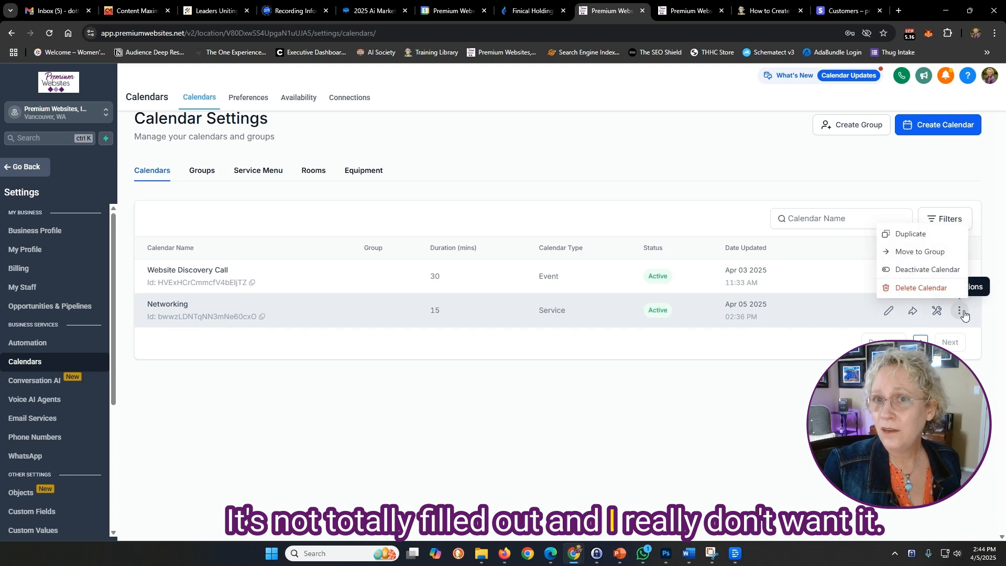
pyautogui.click(916, 288)
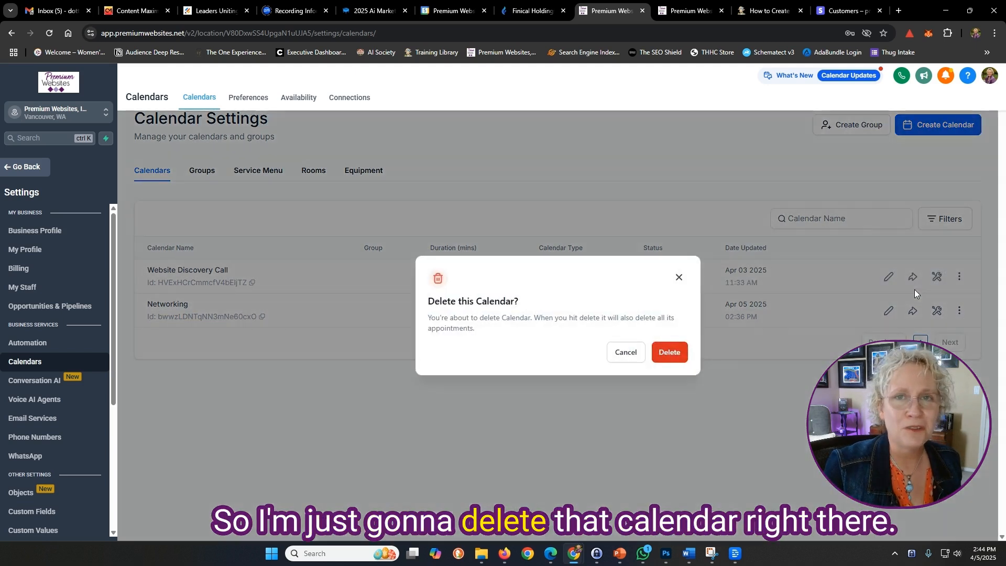
pyautogui.click(668, 354)
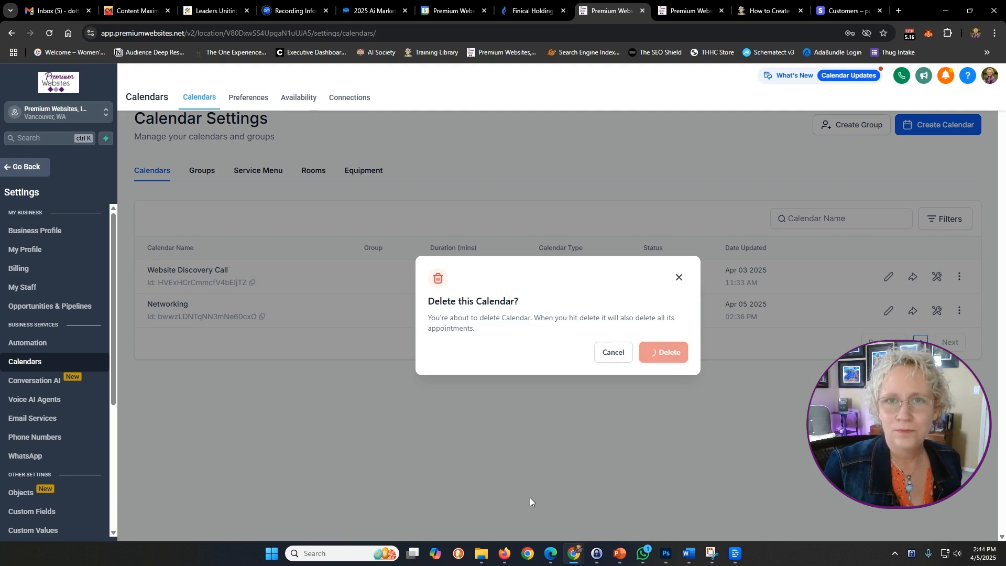